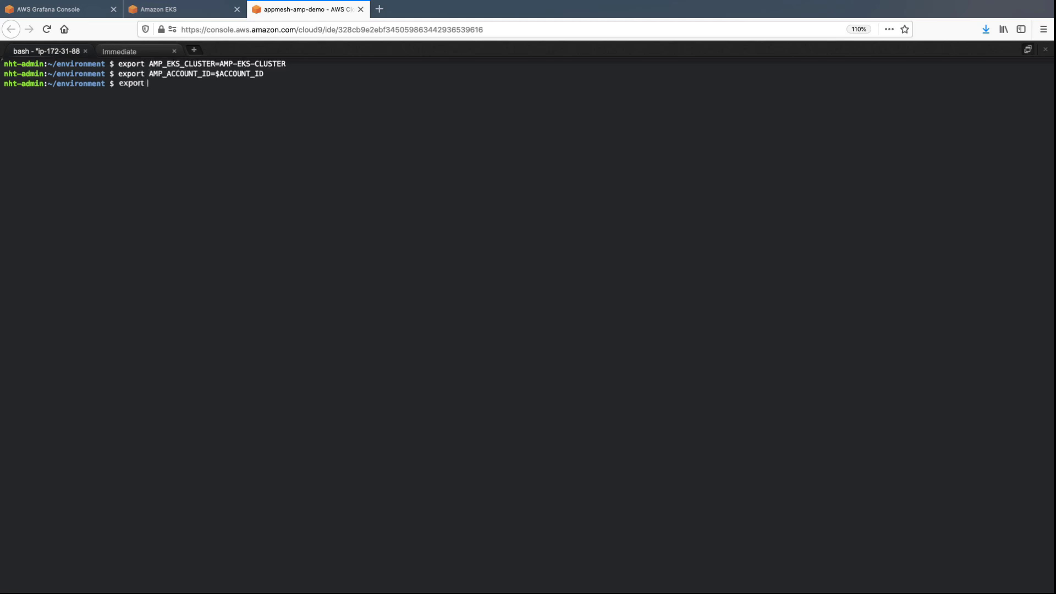
- Export AMP_EKS_CLUSTER, AMP_ACCOUNT_ID and AWS_REGION, and echo the account ID to check it
{"action": "key", "text": "Return"}
{"action": "type", "text": "echo $ACCOUNT_ID"}
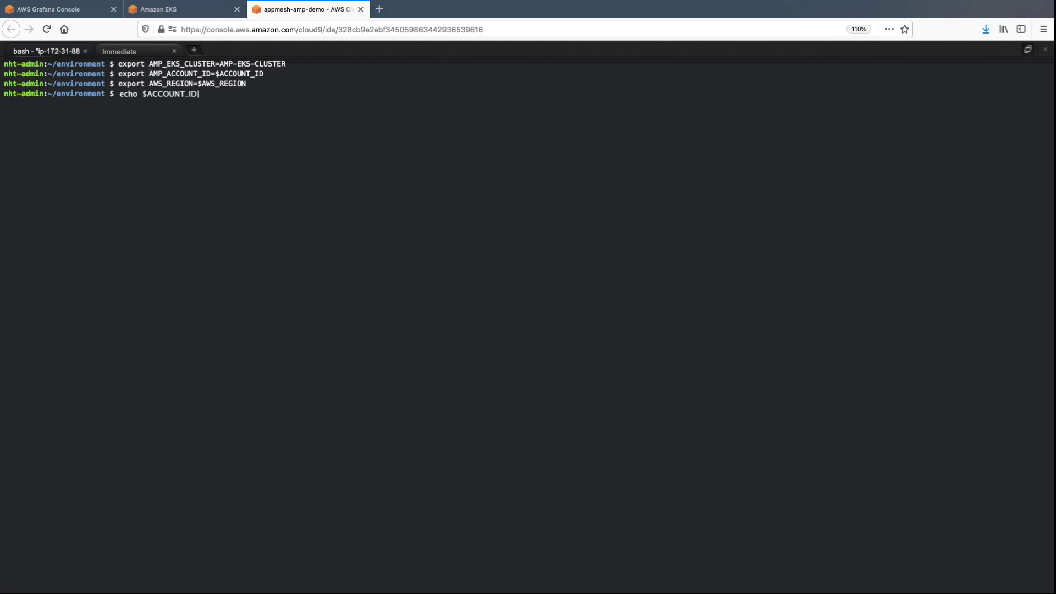
{"action": "key", "text": "Return"}
{"action": "type", "text": "echo $AMP_ACCOUNT_ID"}
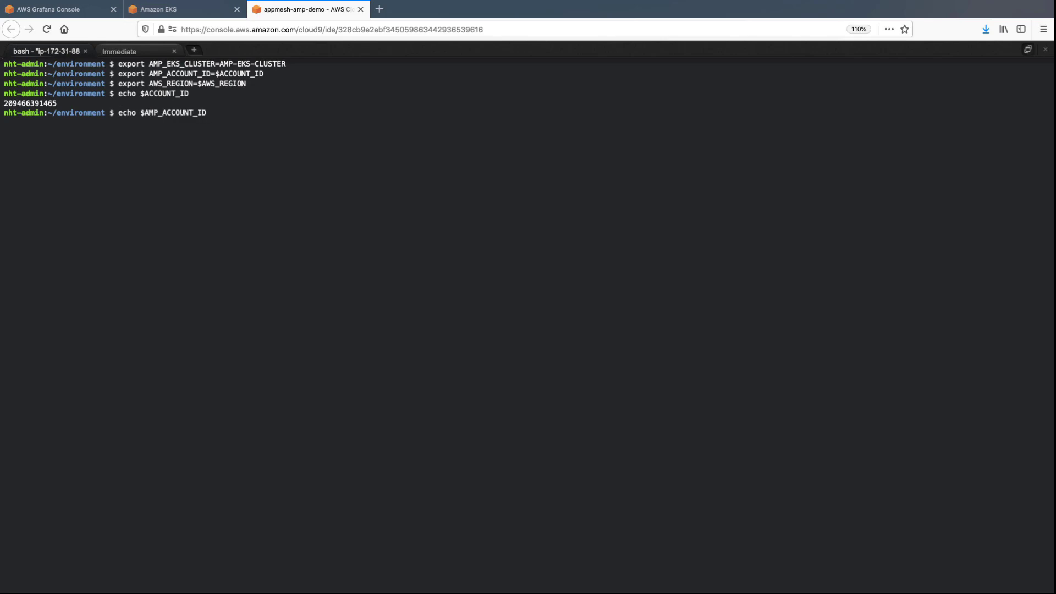
{"action": "key", "text": "Return"}
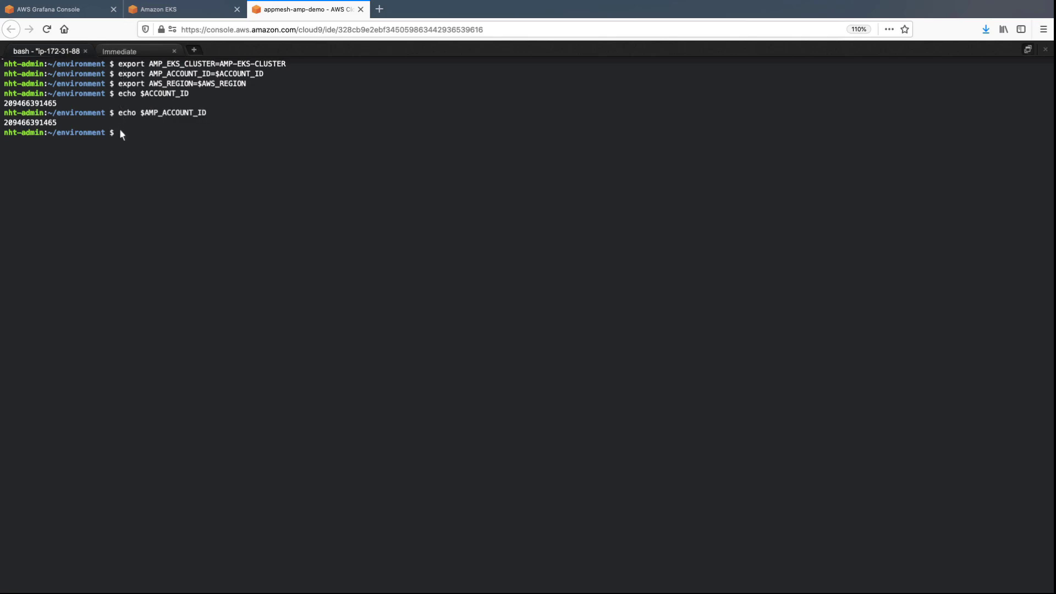
- Write the EKS cluster YAML to eks-cluster-config.yaml with a heredoc and print it for review
{"action": "type", "text": "cat << EOF > eks-cluster-config.yaml"}
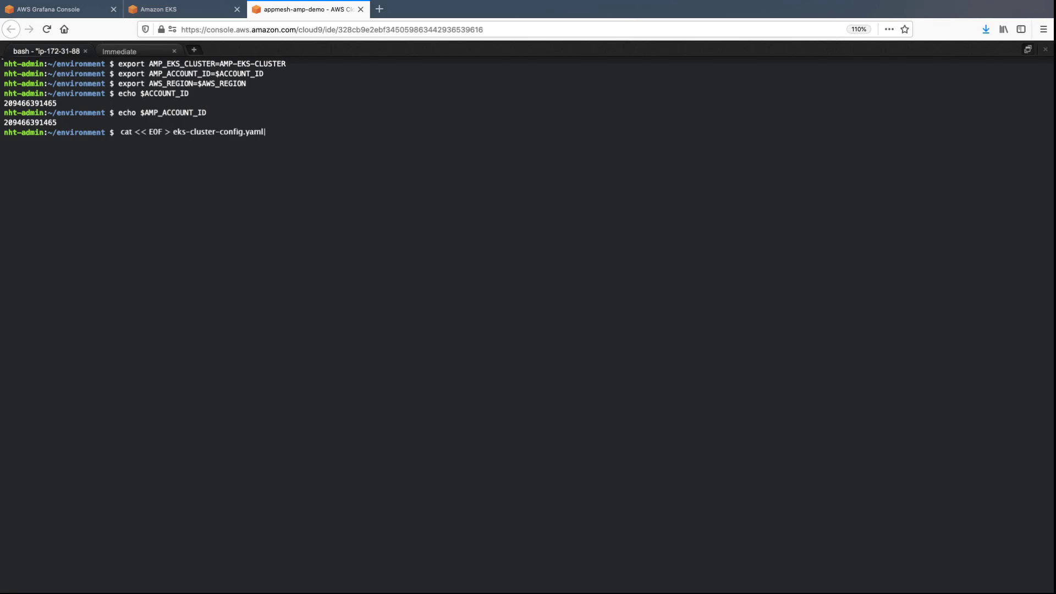
{"action": "key", "text": "Return"}
{"action": "type", "text": "--- apiVersion: eksctl.io/v1alpha5 kind: ClusterConfig metadata:   name: $AMP_EKS_CLUSTER   region: $AWS_REGION   version: '1.18' iam:   withOIDC: true   serviceAccounts:   - metadata:       name: appmesh-controller       namespace: appmesh-system       labels: {aws-usage: \"application\"}     attachPolicyARNs:     - \"arn:aws:iam::aws:policy/AWSAppMeshFullAccess\" managedNodeGroups: - name: default-ng   minSize: 1   maxSize: 3   desiredCapacity: 2   labels: {role: mngworker}   iam:     withAddonPolicies:       certManager: true       cloudWatch: true       appMesh: true cloudWatch:   clusterLogging:     enableTypes: [\"*\"] EOF"}
{"action": "key", "text": "Return"}
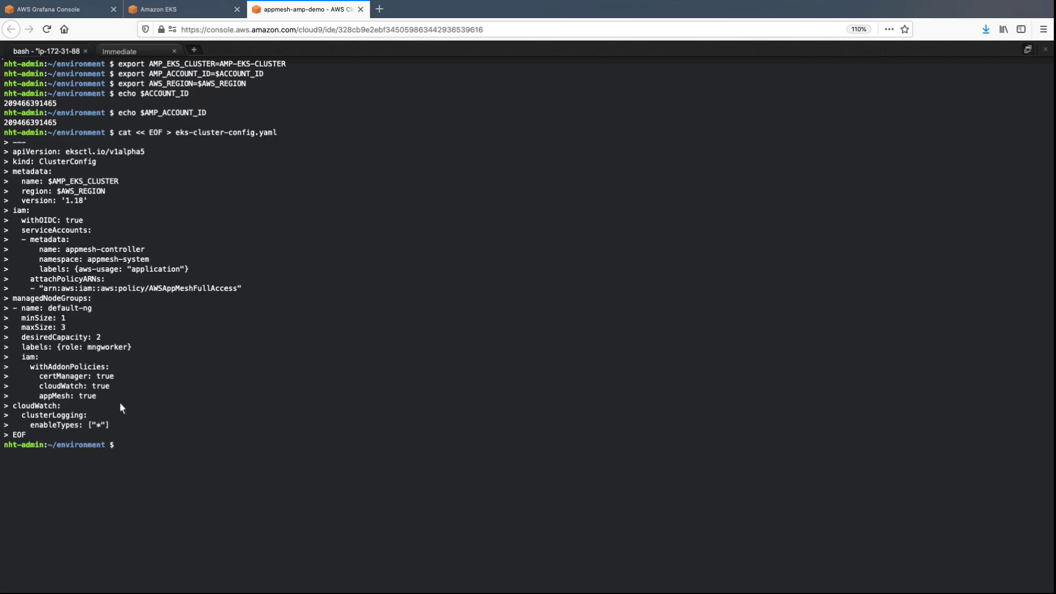
{"action": "type", "text": "cat eks-cluster-config.yaml"}
{"action": "key", "text": "Return"}
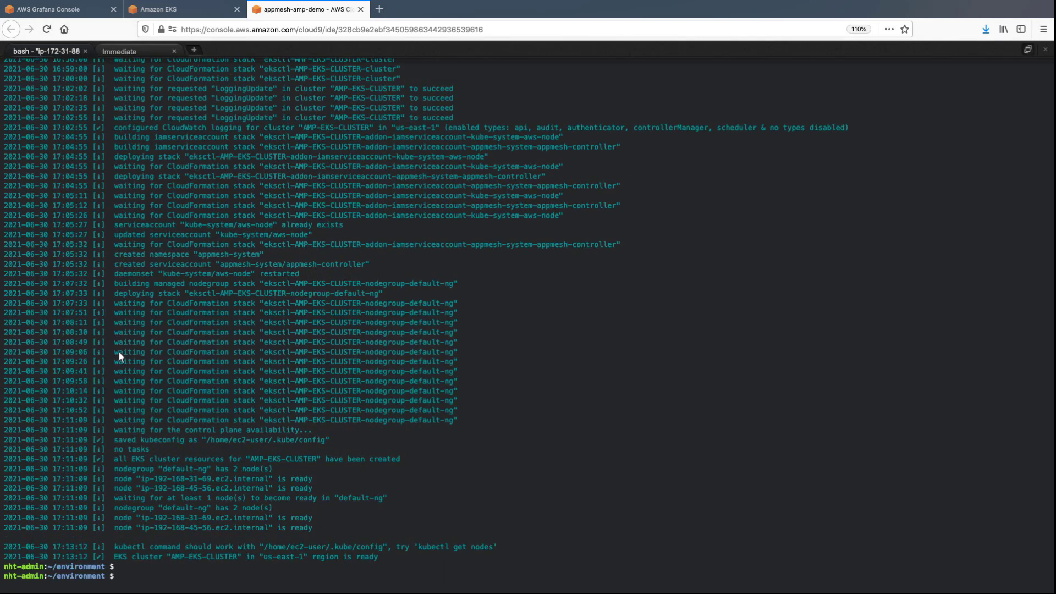
- Add the eks Helm repo, install appmesh-controller, and list the appmesh-system resources
{"action": "type", "text": "clear"}
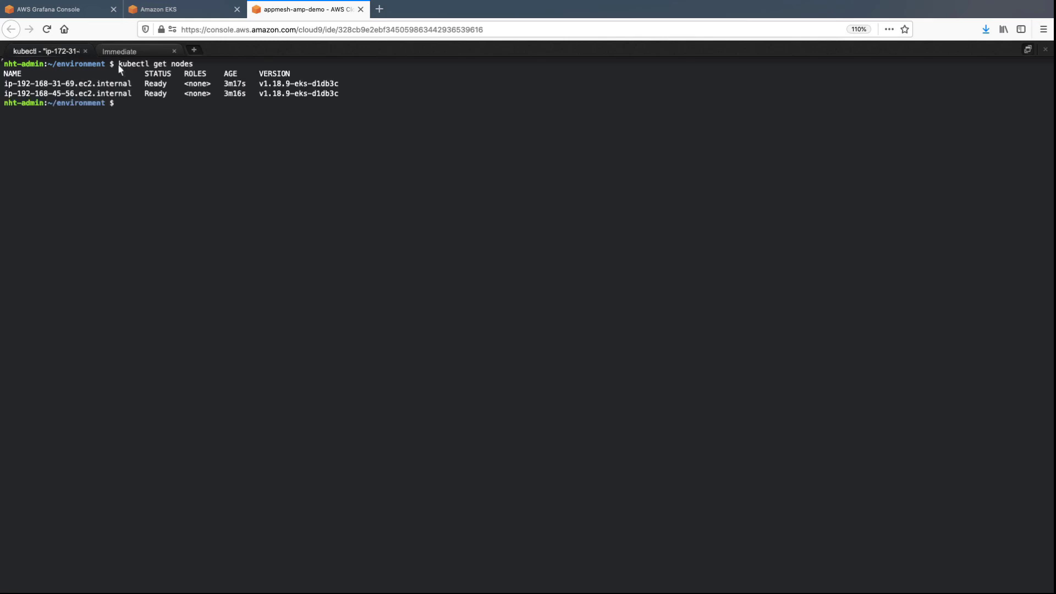
{"action": "type", "text": "helm repo add eks https://aws.github.io/eks-charts"}
{"action": "key", "text": "Return"}
{"action": "type", "text": "helm upgrade -i appmesh-controller."}
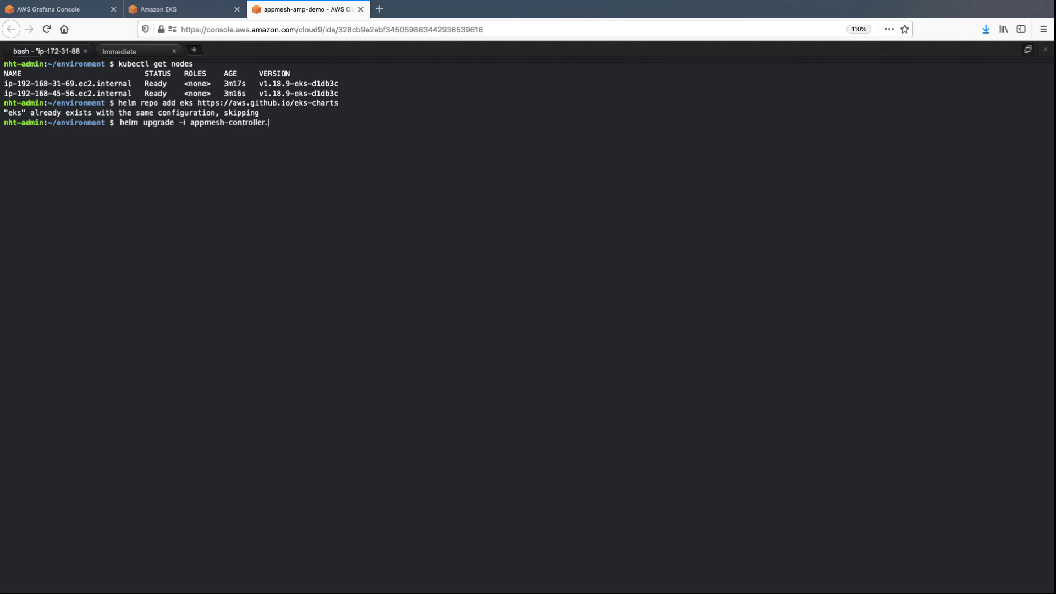
{"action": "type", "text": "eks/appmesh-controller \\ --namespace appmesh-system \\ --set region=${AWS_REGION} \\ --set serviceAccount.create=false \\ --set serviceAccount.name=appmesh-controller"}
{"action": "key", "text": "Return"}
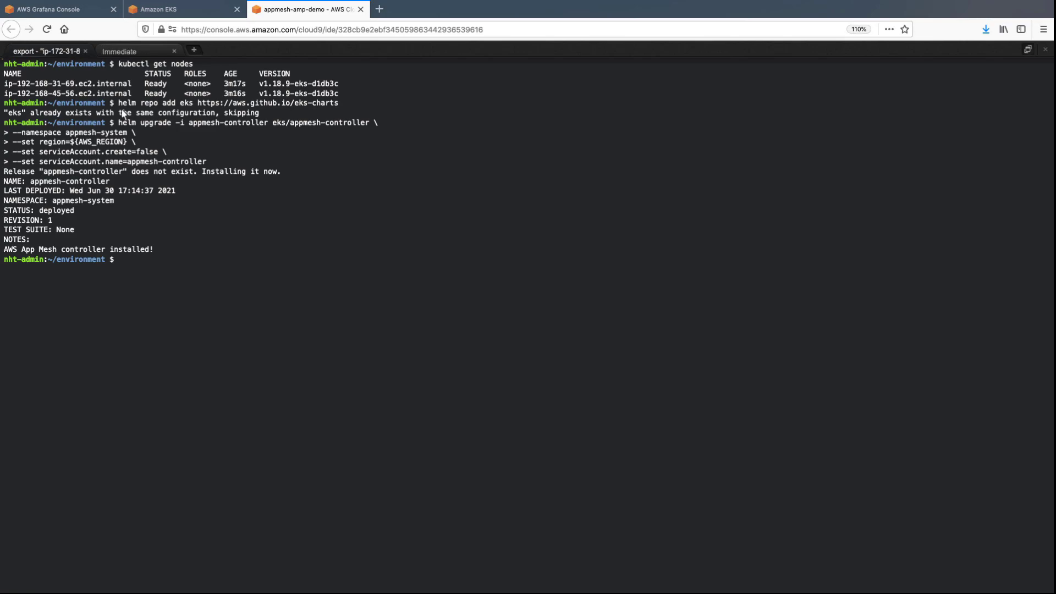
{"action": "type", "text": "kubectl get all -n appmesh-system"}
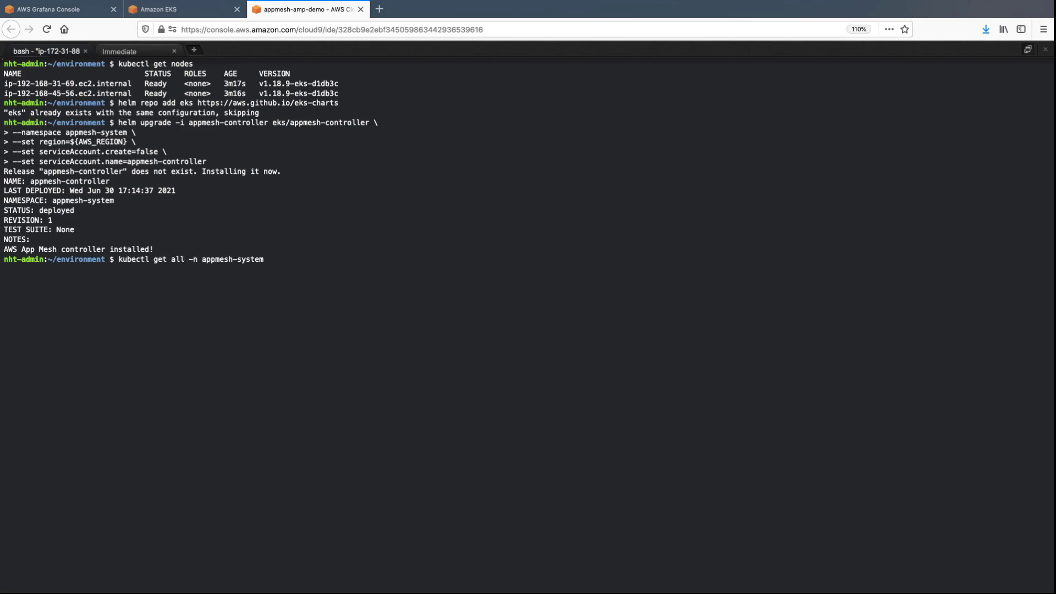
{"action": "key", "text": "Return"}
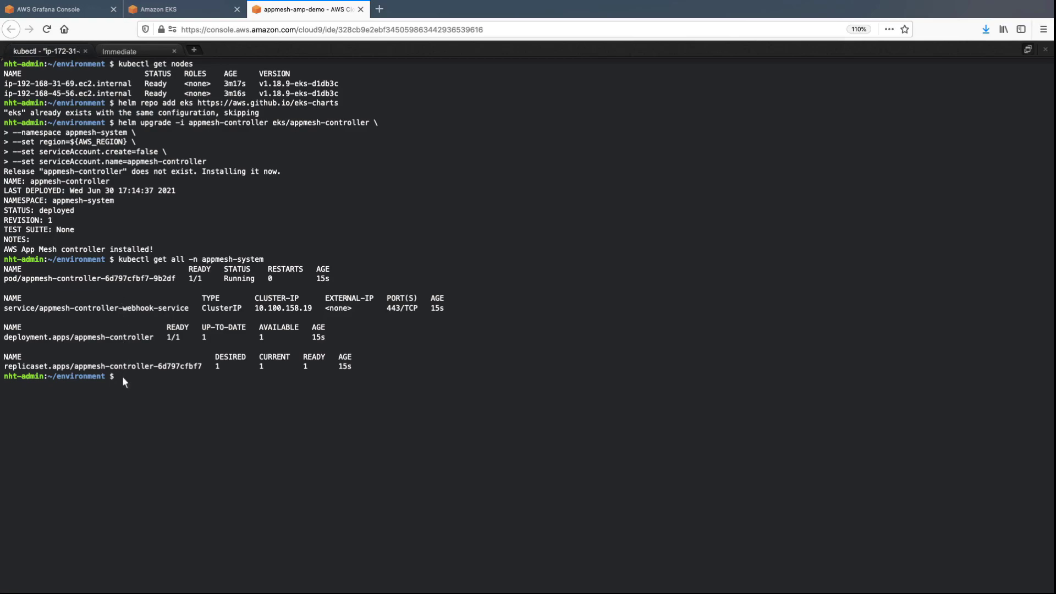
- Create the AMP-APPMESH Prometheus workspace in $AWS_REGION with aws amp create-workspace, then clear
{"action": "type", "text": "aws amp create-workspace..."}
{"action": "type", "text": "alias AMP-APPMESH --region $AWS_REGION"}
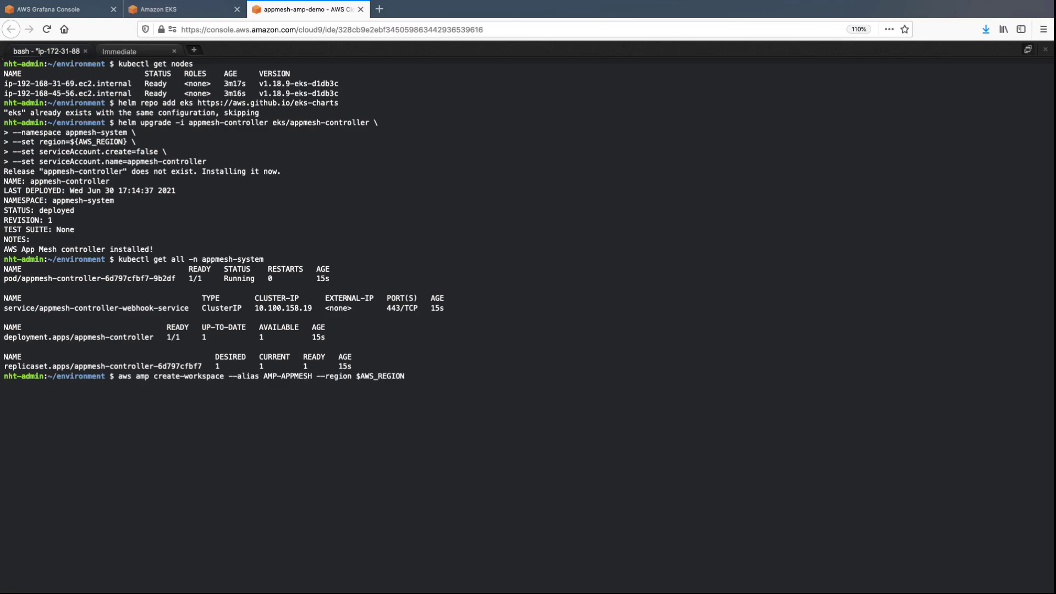
{"action": "key", "text": "Return"}
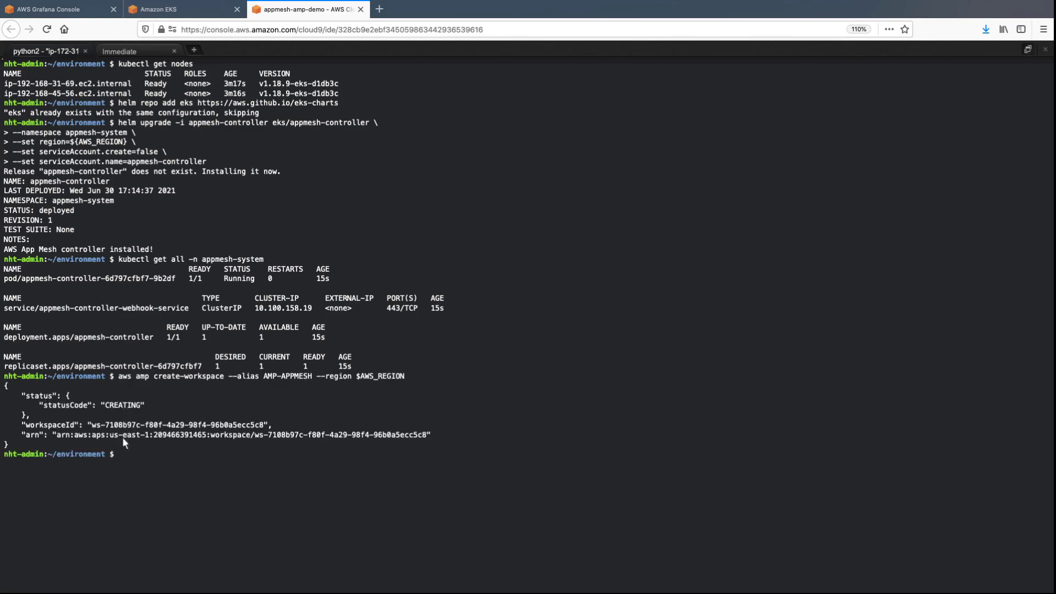
{"action": "type", "text": "clear"}
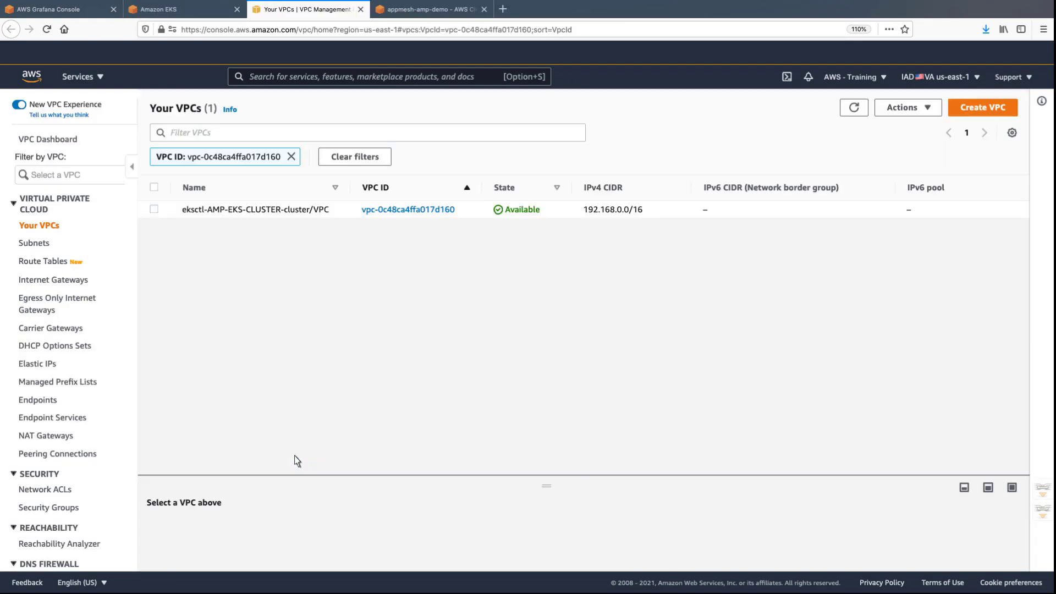
- Copy the cluster VPC ID vpc-0c48ca4ffa017d160 from the Your VPCs list
{"action": "triple_click", "coordinate": [384, 214]}
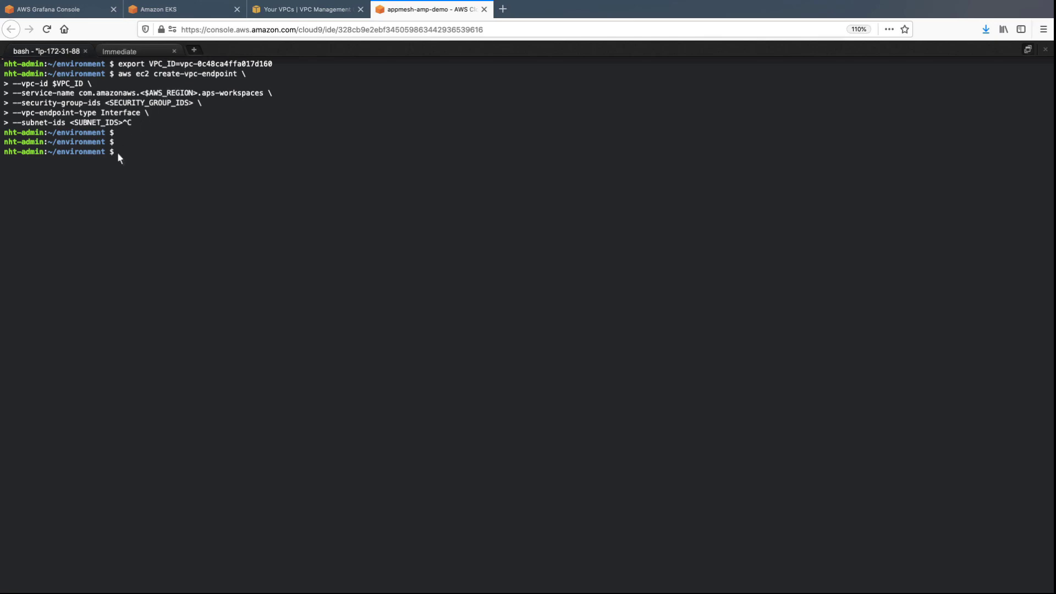
- Add the prometheus-community and kube-state-metrics Helm chart repositories
{"action": "type", "text": "helm repo add prometheus..."}
{"action": "type", "text": "-community https://prometheus-community.github.io/helm-charts"}
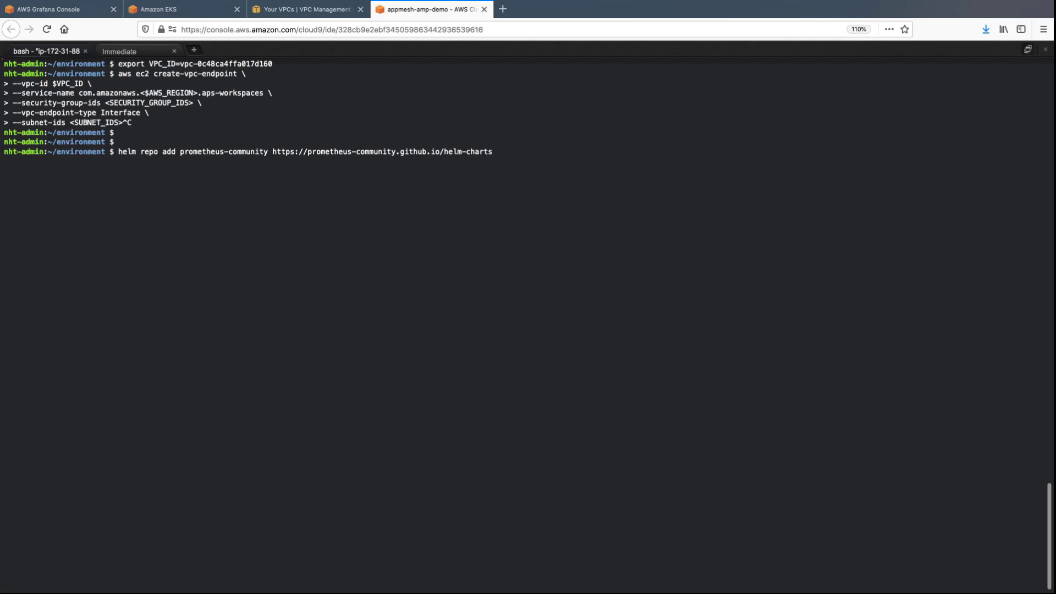
{"action": "key", "text": "Return"}
{"action": "type", "text": "helm repo add kube-state-metrics https://kubernetes.github.io/kube-state-metrics"}
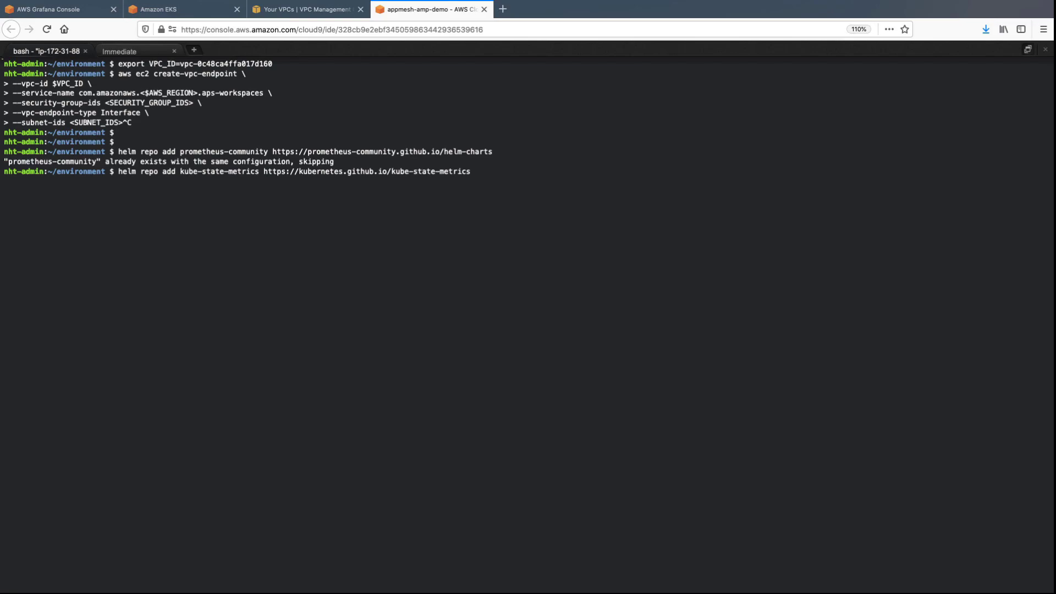
{"action": "key", "text": "Return"}
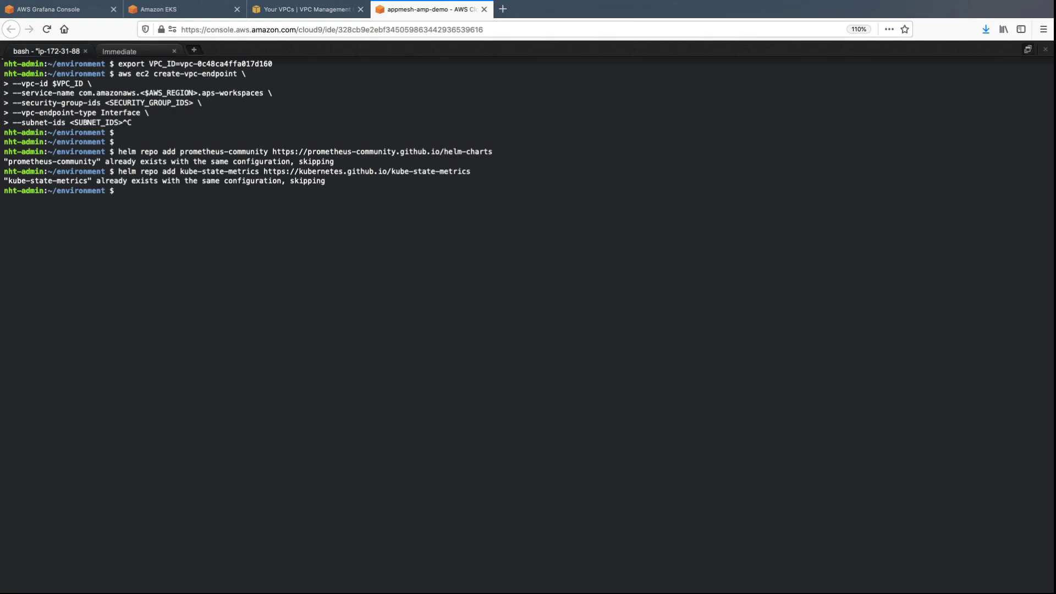
- Download the setup gist page, inspect it with less, then fetch the raw script.bash
{"action": "type", "text": "https://gist.github.com/rfratto/b6c5888e89faed3b04fa2533e0bec1a2"}
{"action": "key", "text": "ctrl+c"}
{"action": "type", "text": "wget https://gist.github.com/rfratto/b6c5888e89faed3b04fa2533e0bec1a2"}
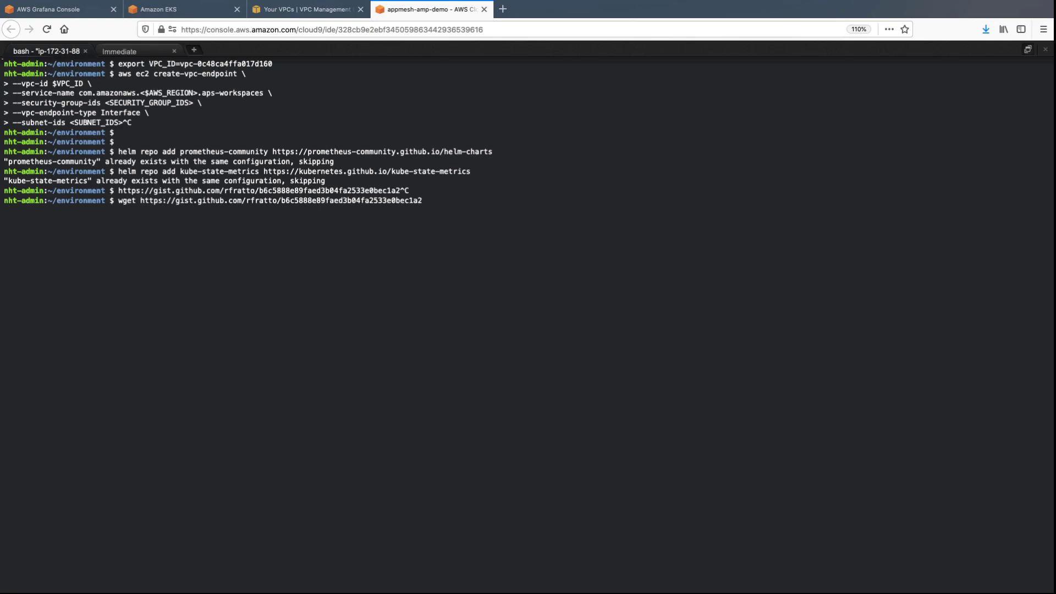
{"action": "key", "text": "Return"}
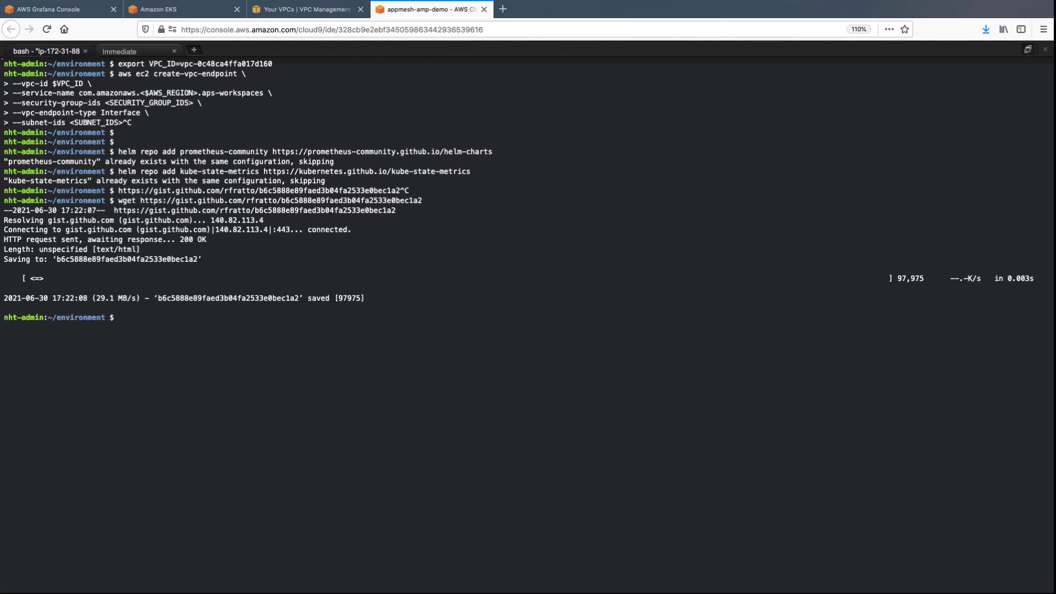
{"action": "type", "text": "less b6c5888e89faed3b04fa2533e0bec1a2"}
{"action": "key", "text": "Tab"}
{"action": "key", "text": "Return"}
{"action": "type", "text": "wget ht"}
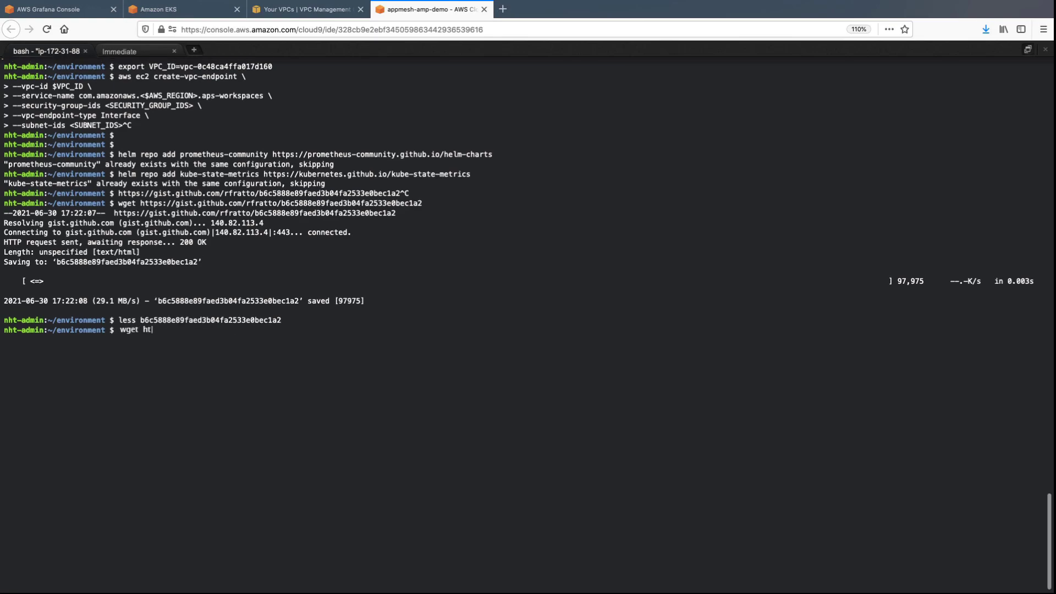
{"action": "type", "text": "tps://gist.githubusercontent.com/rfratto/b6c5888e89faed3b04fa2533e0bec1a2/raw/bb9aa5e560009e98b48861d0b2ce54fc8a4303e6/script.bash"}
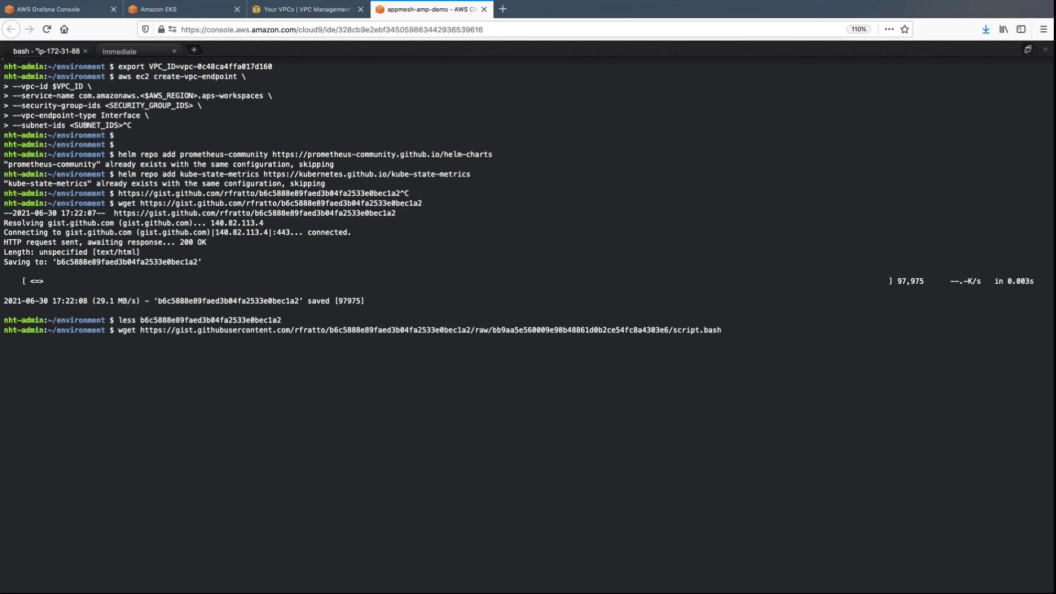
{"action": "key", "text": "Return"}
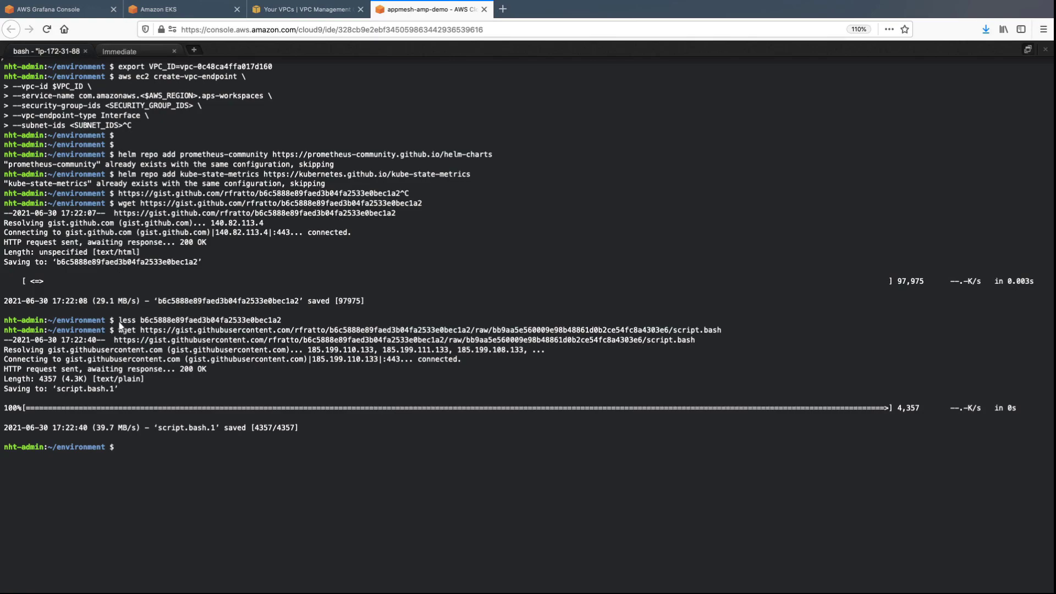
- In vim, set the script's cluster name to AMP-EKS-CLUSTER, copied from the EKS console
{"action": "type", "text": "vi script.bash.1"}
{"action": "key", "text": "Return"}
{"action": "key", "text": "i"}
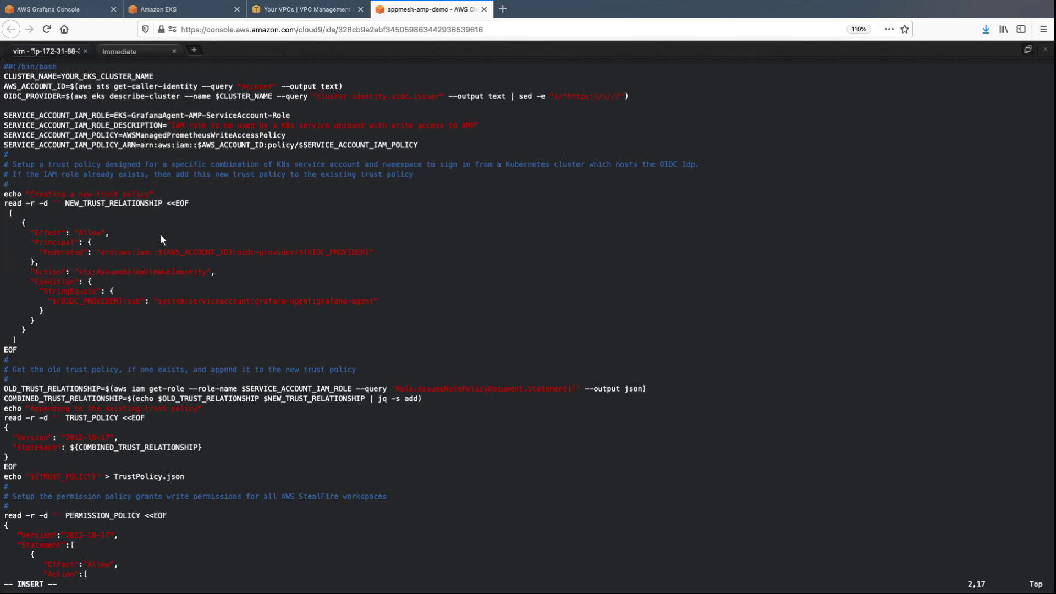
{"action": "left_click", "coordinate": [205, 12]}
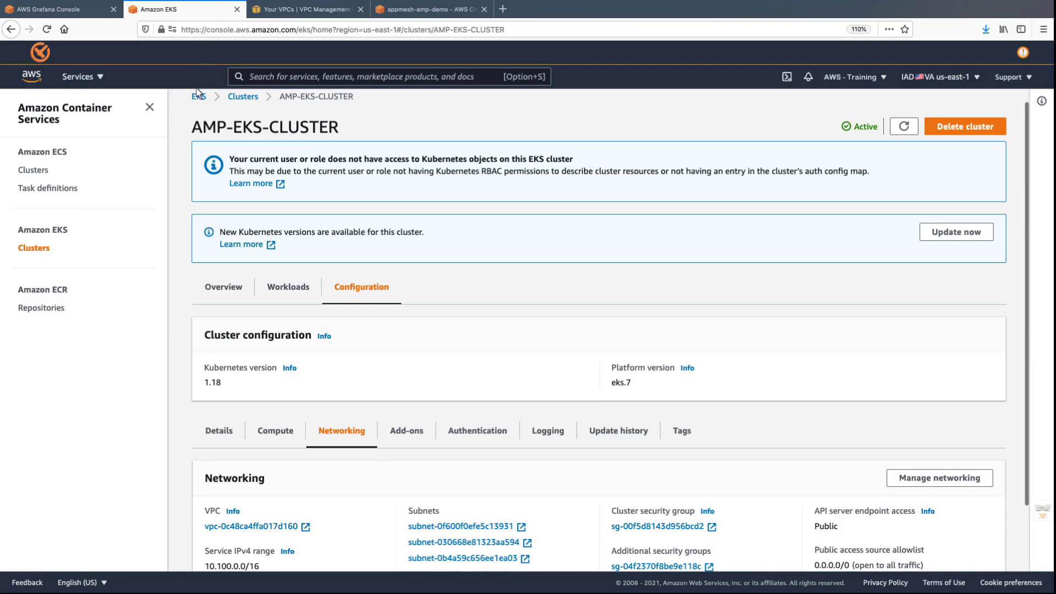
{"action": "triple_click", "coordinate": [194, 127]}
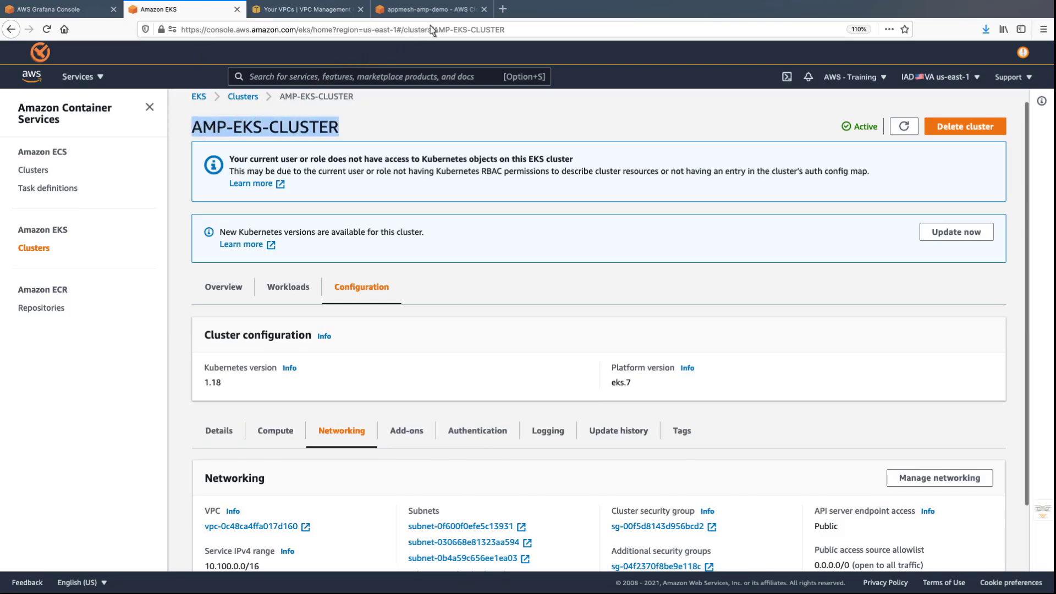
{"action": "left_click", "coordinate": [463, 12]}
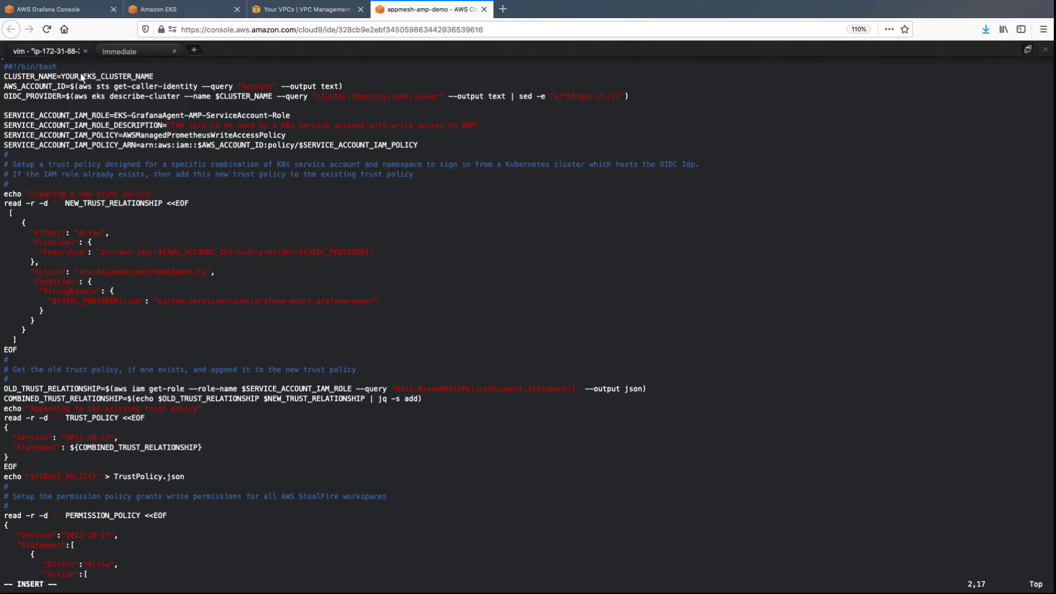
{"action": "key", "text": "super+v"}
- Save script.bash.1 and quit vim with :wq
{"action": "key", "text": "Escape"}
{"action": "type", "text": ":"}
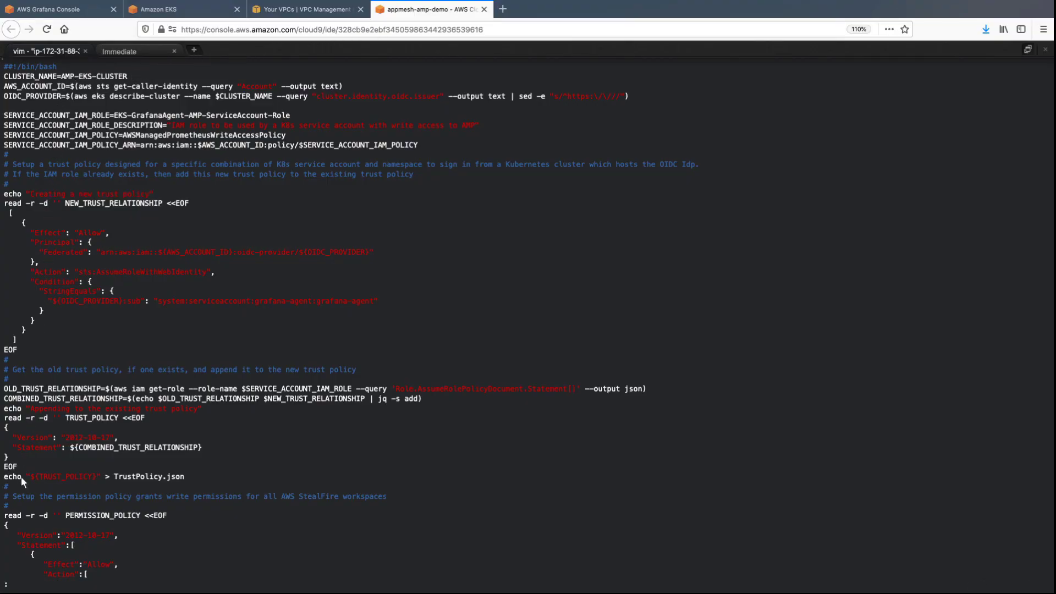
{"action": "type", "text": "wq"}
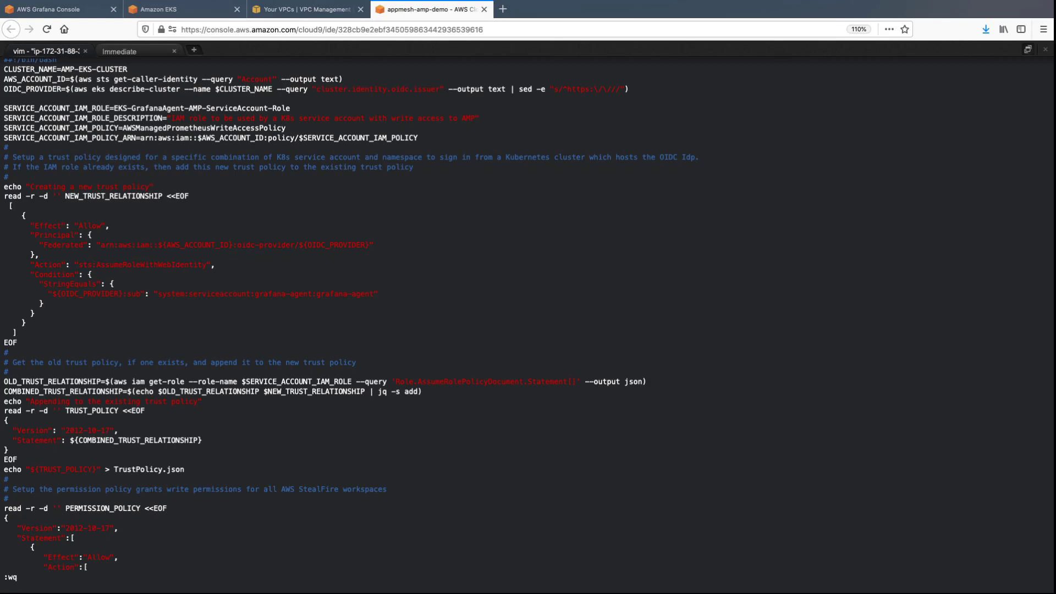
{"action": "key", "text": "Return"}
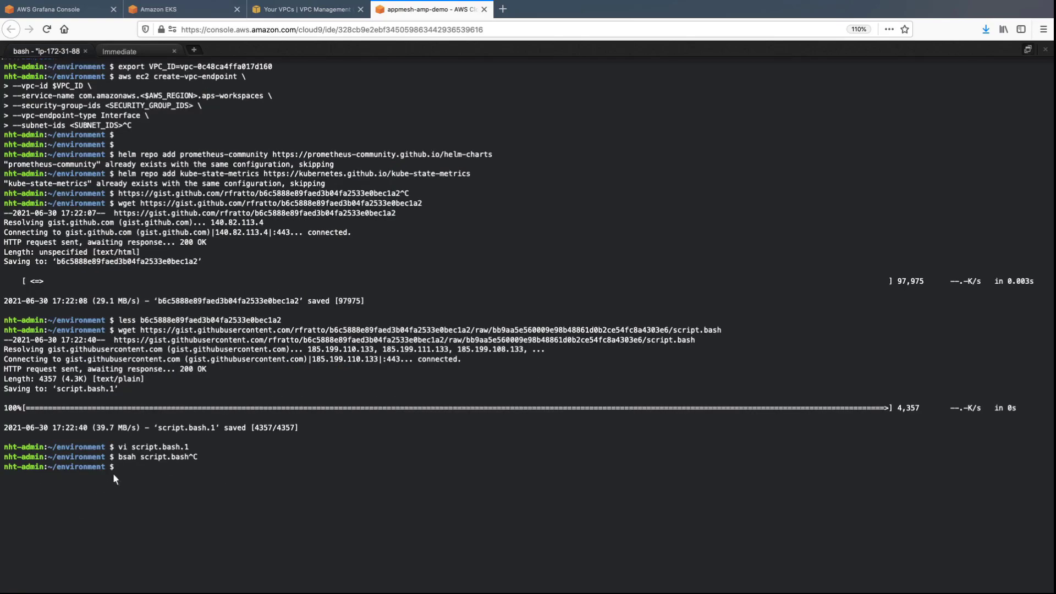
- Run the IAM role script script.bash.1 and create the grafana-agent namespace
{"action": "type", "text": "bash script.bash.1"}
{"action": "key", "text": "Return"}
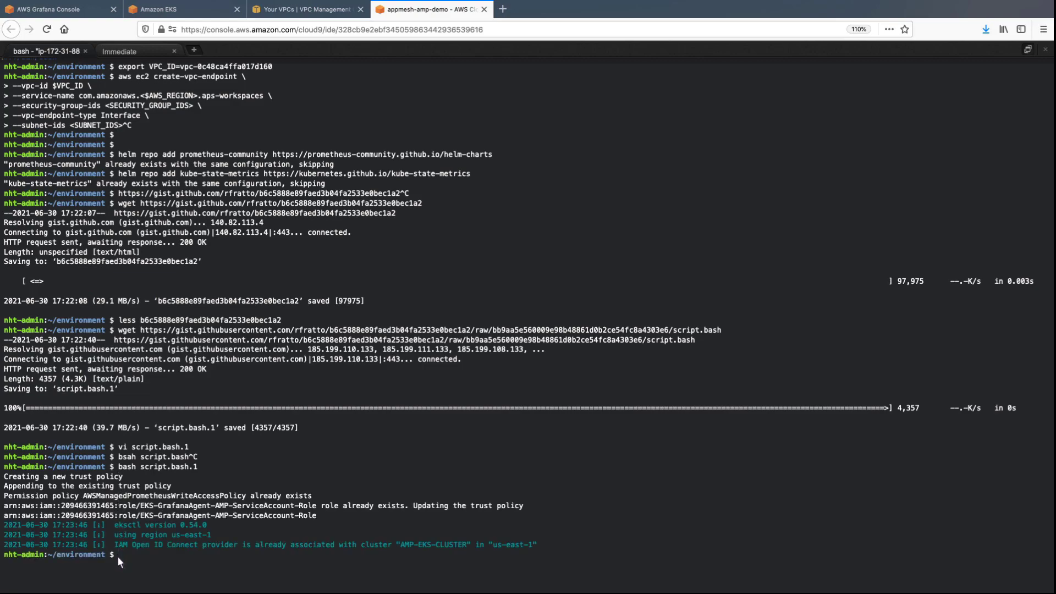
{"action": "type", "text": "kubectl create namespace grafana-agent"}
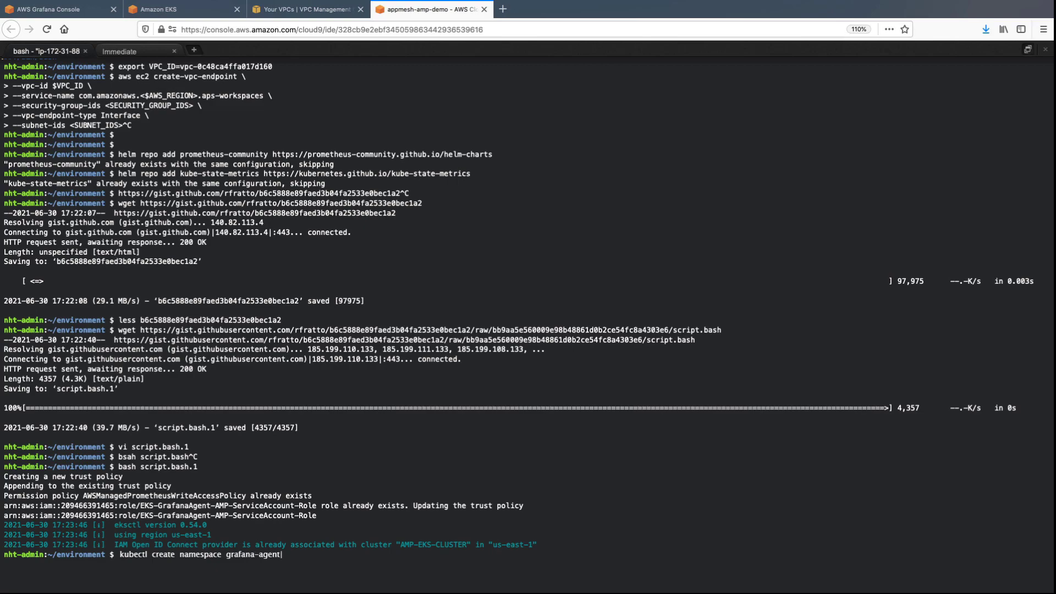
{"action": "key", "text": "Return"}
{"action": "type", "text": "clear"}
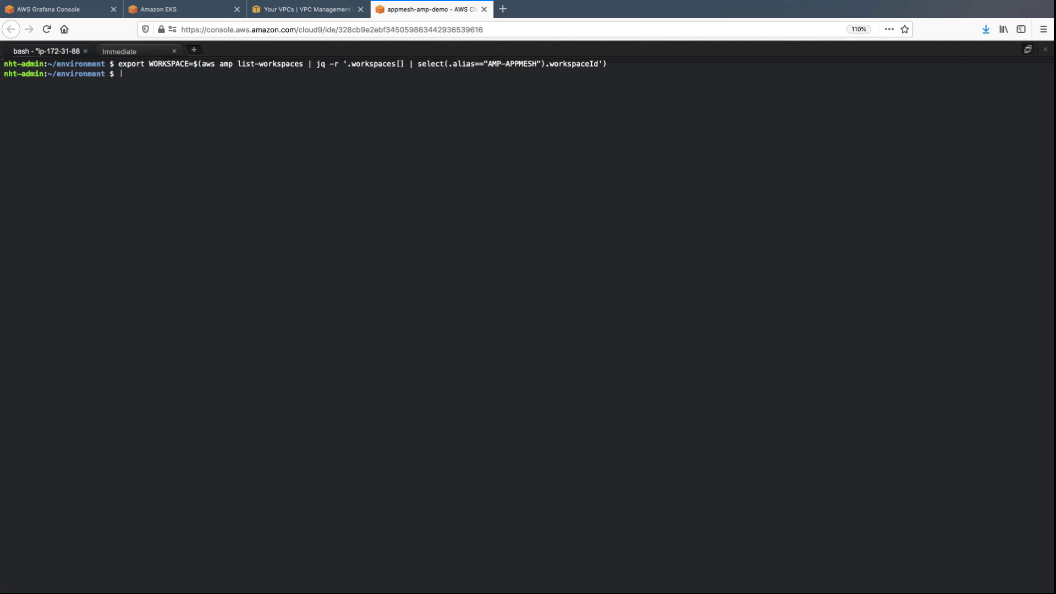
- Export WORKSPACE and ROLE_ARN for the EKS-GrafanaAgent-AMP-ServiceAccount role, echoing both
{"action": "type", "text": "echo $WORKSPACE"}
{"action": "key", "text": "Return"}
{"action": "type", "text": "export ROLE_ARN=$(aws iam get-role --role-name EKS-GrafanaAgent-AMP-ServiceAccount-Role --query Role.Arn --output text)"}
{"action": "key", "text": "Return"}
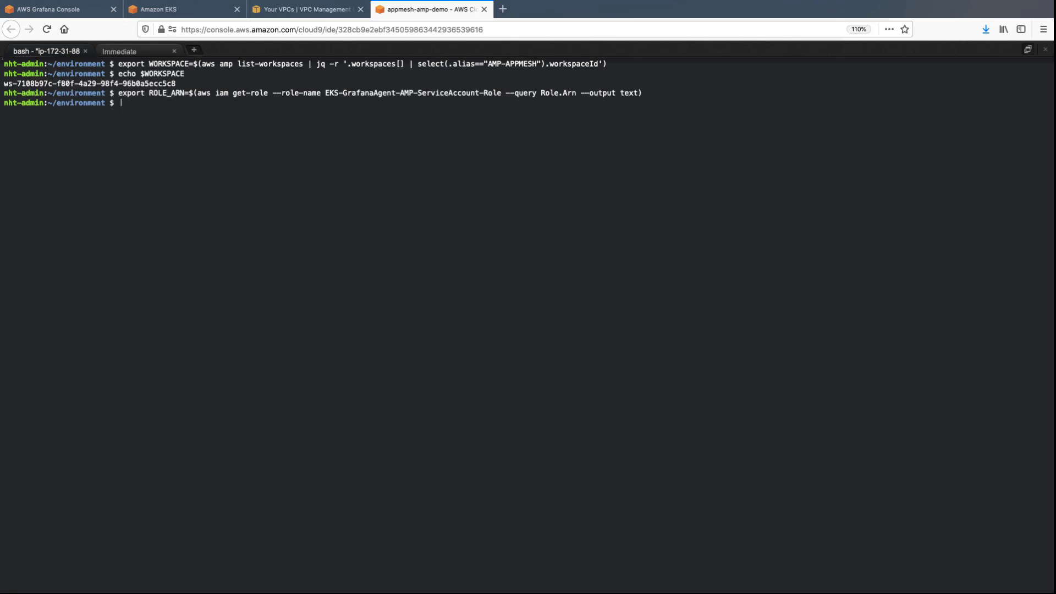
{"action": "type", "text": "echo $ROLE_ARN"}
- Export REGION, NAMESPACE=grafana-agent and the workspace REMOTE_WRITE_URL, then echo the URL
{"action": "key", "text": "Return"}
{"action": "type", "text": "export REGIO"}
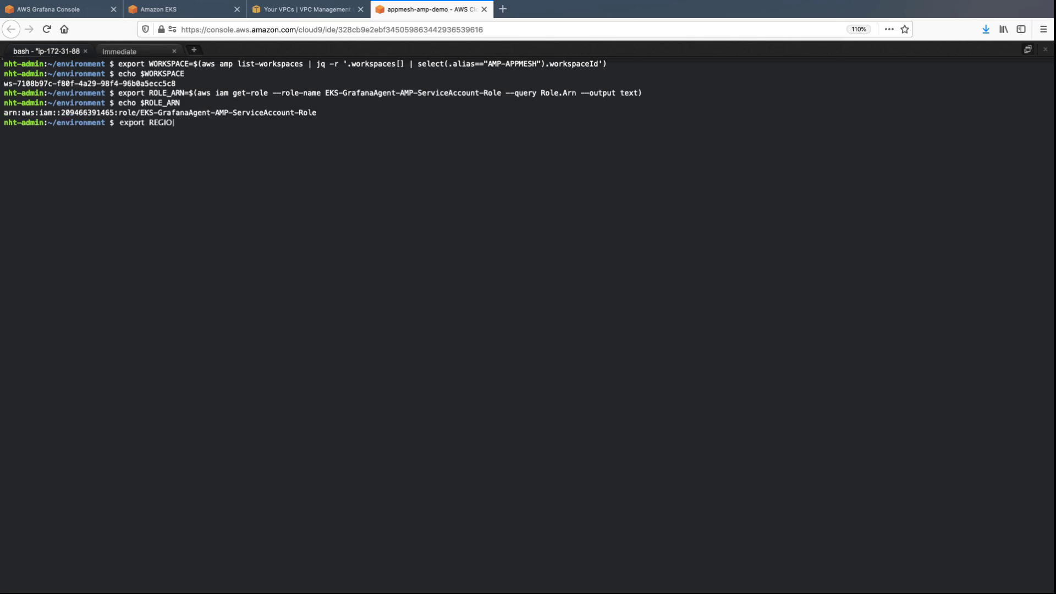
{"action": "type", "text": "N=$AWS_REGION"}
{"action": "key", "text": "Return"}
{"action": "type", "text": "export NAMESPAC"}
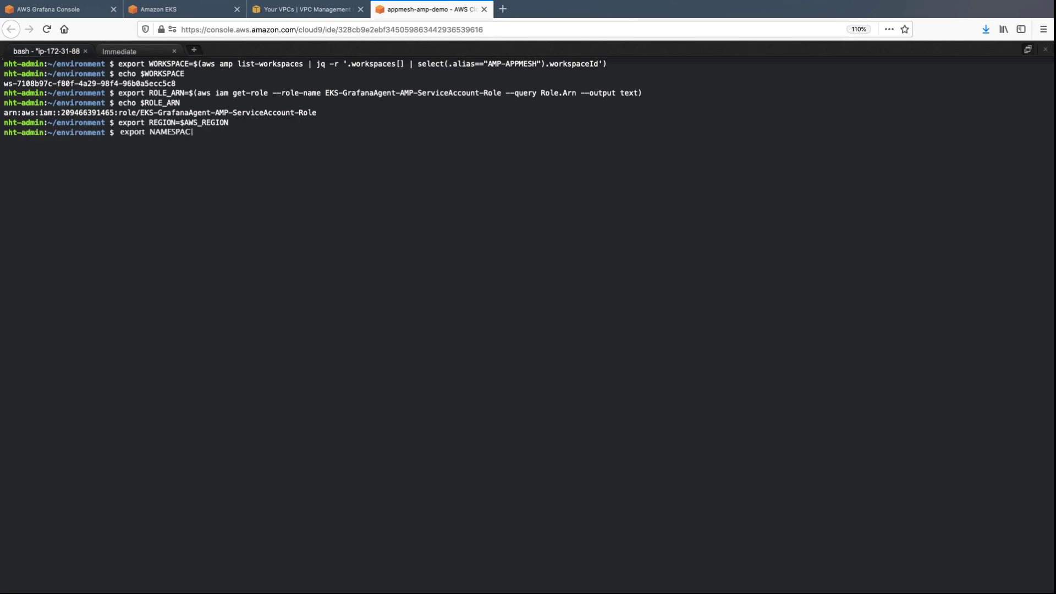
{"action": "type", "text": "E=\"grafana-agent\""}
{"action": "key", "text": "Return"}
{"action": "type", "text": "export REM"}
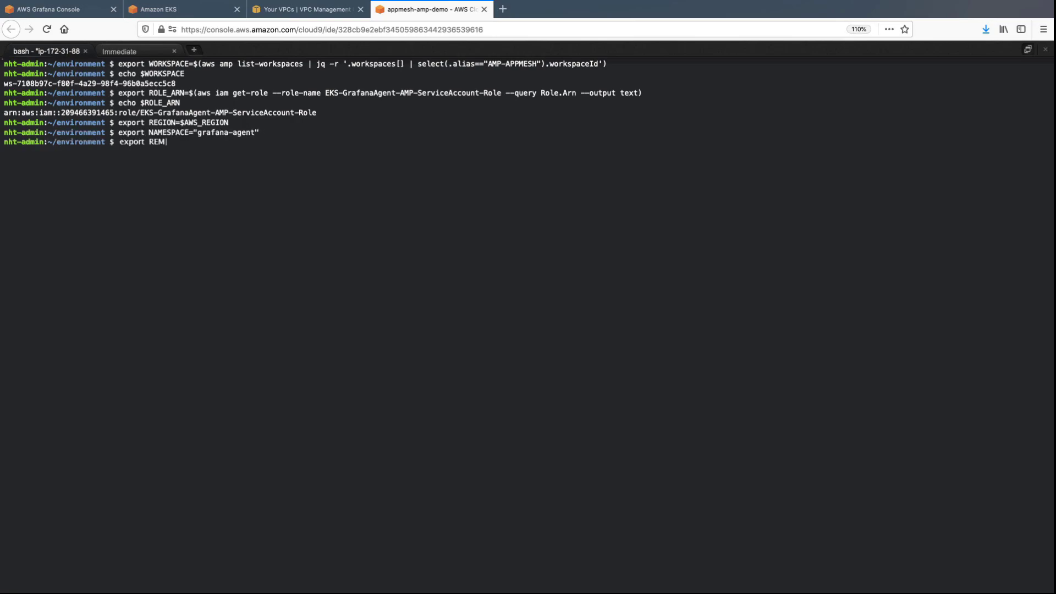
{"action": "type", "text": "OTE_WRITE_URL="}
{"action": "type", "text": "\"https://aps-workspaces.$REGION.amazonaws.com/workspaces/$WORKSPACE/api/v1/remote_write\""}
{"action": "key", "text": "Return"}
{"action": "type", "text": "echo $REMOTE"}
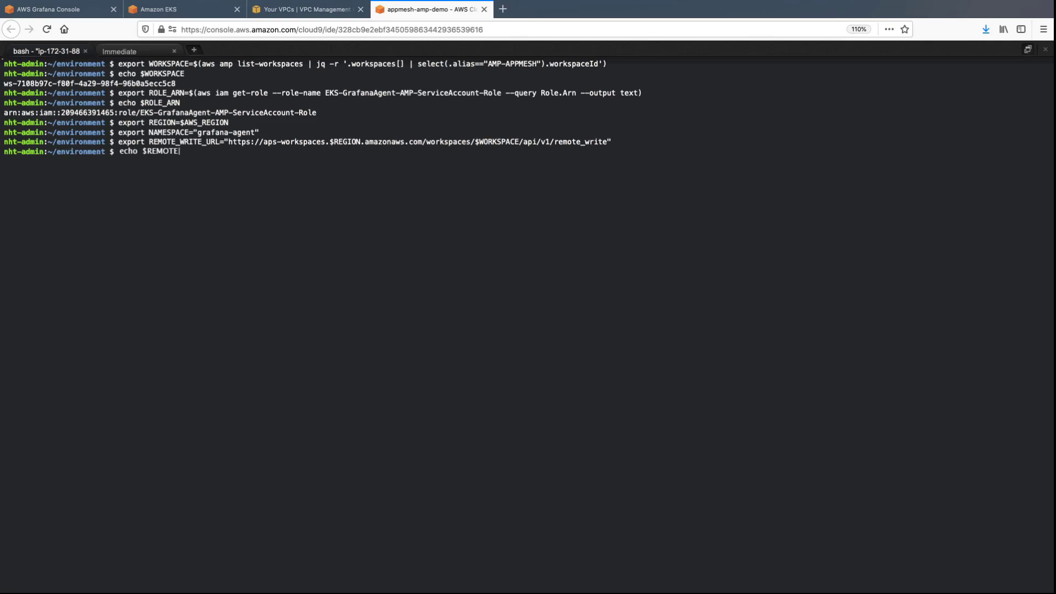
{"action": "type", "text": "_WRITE_URL"}
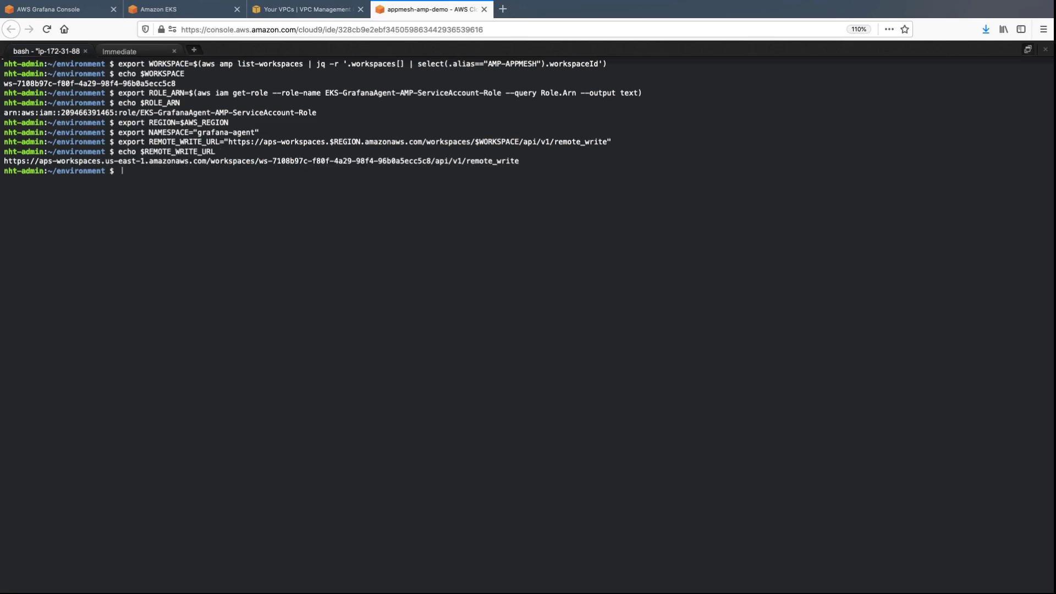
- Write the Grafana agent manifest into grafana-agent.yaml and apply it to the cluster
{"action": "type", "text": "cat > grafana-agent.yaml <<EOF"}
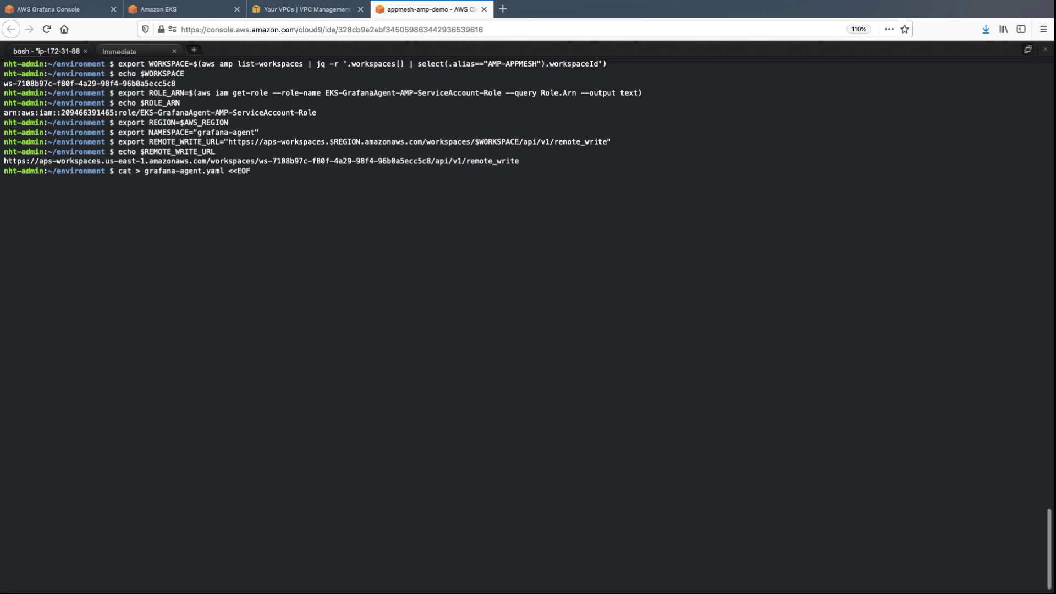
{"action": "key", "text": "Return"}
{"action": "key", "text": "ctrl+v"}
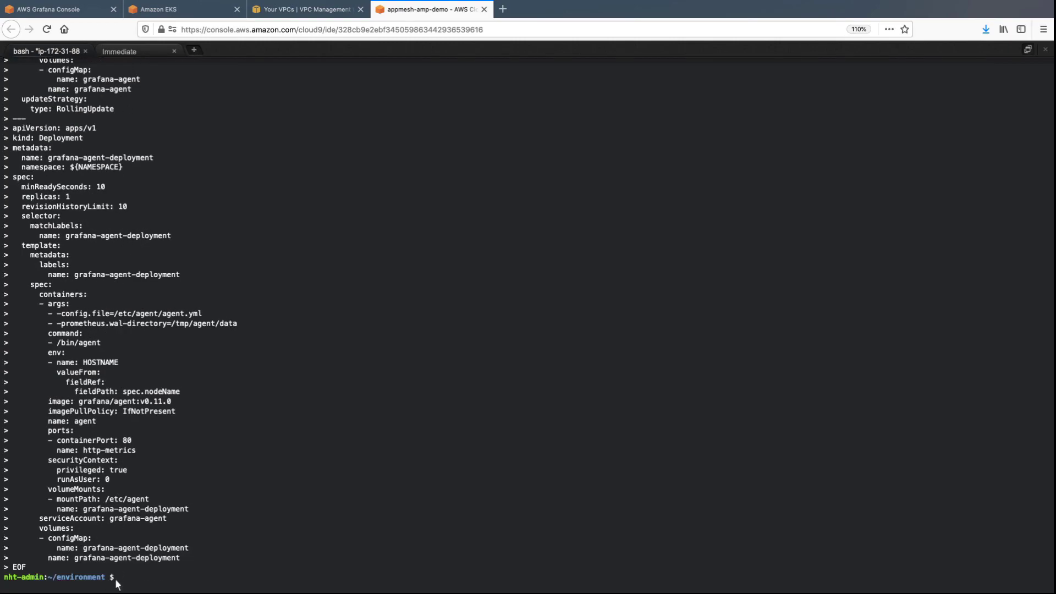
{"action": "type", "text": "clear"}
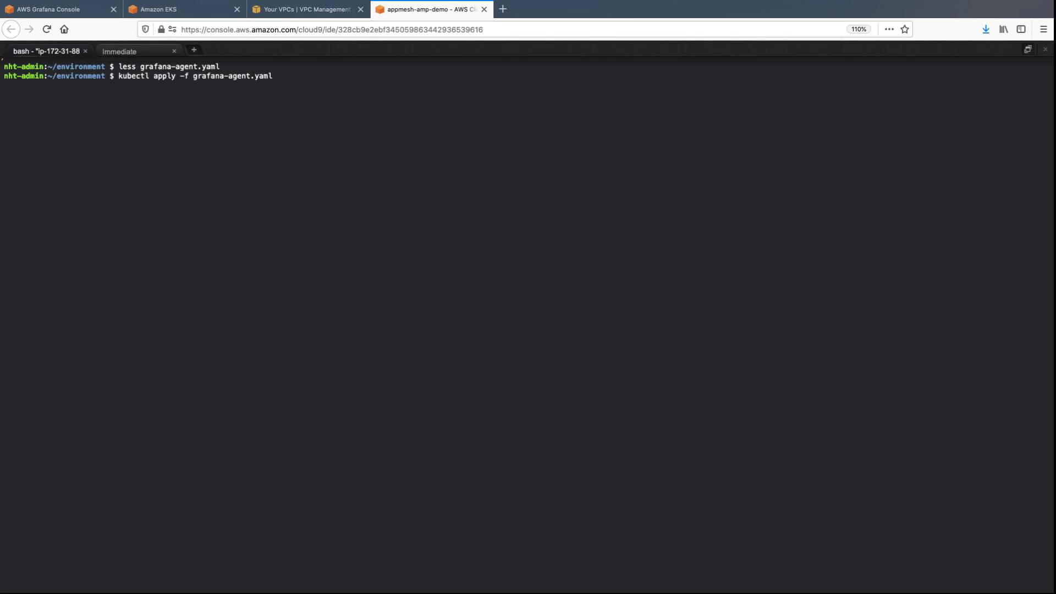
{"action": "key", "text": "Return"}
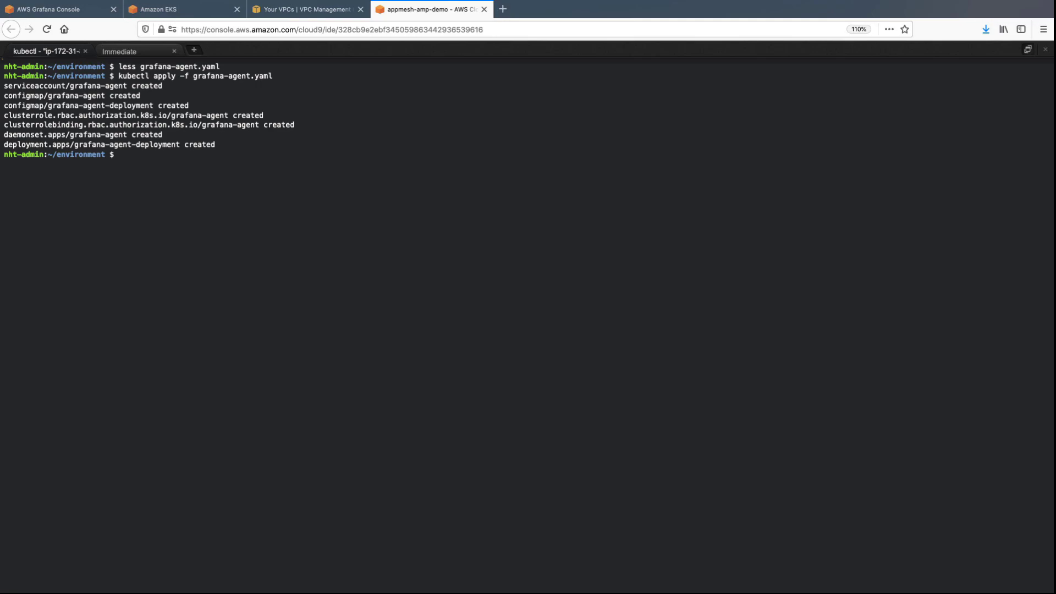
{"action": "type", "text": "kubectl get all -n grafana-agent"}
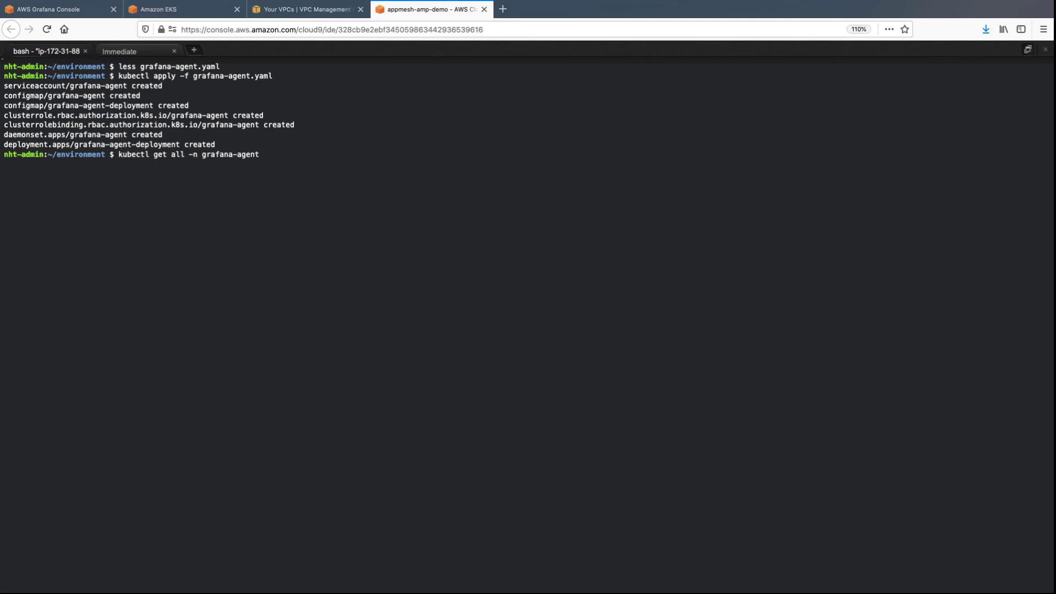
- Check the grafana-agent namespace resources and clone the aws-app-mesh-examples repository
{"action": "key", "text": "Return"}
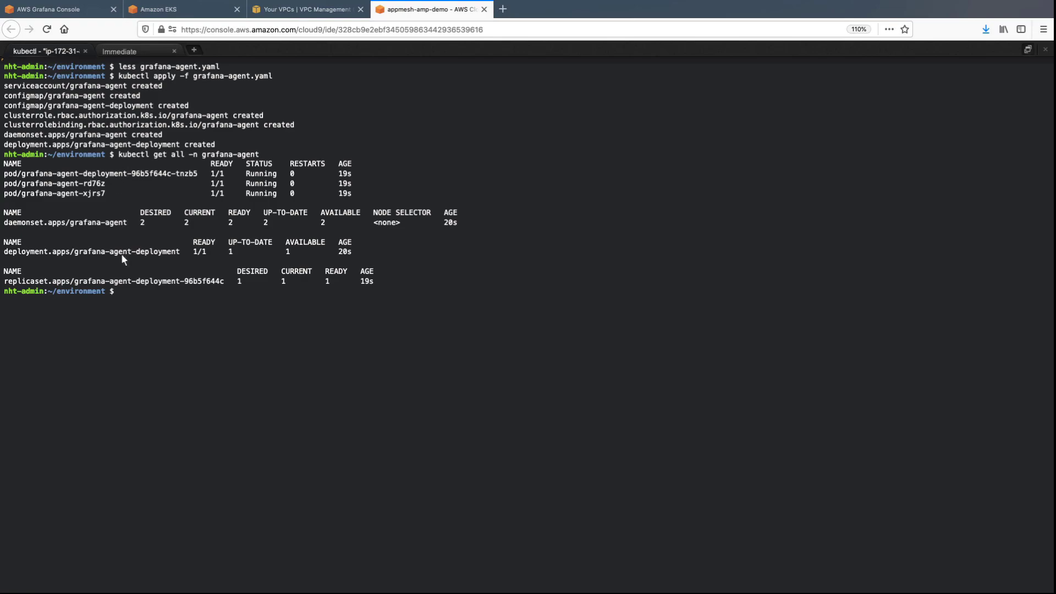
{"action": "type", "text": "git clone https://github.com..."}
{"action": "key", "text": "Return"}
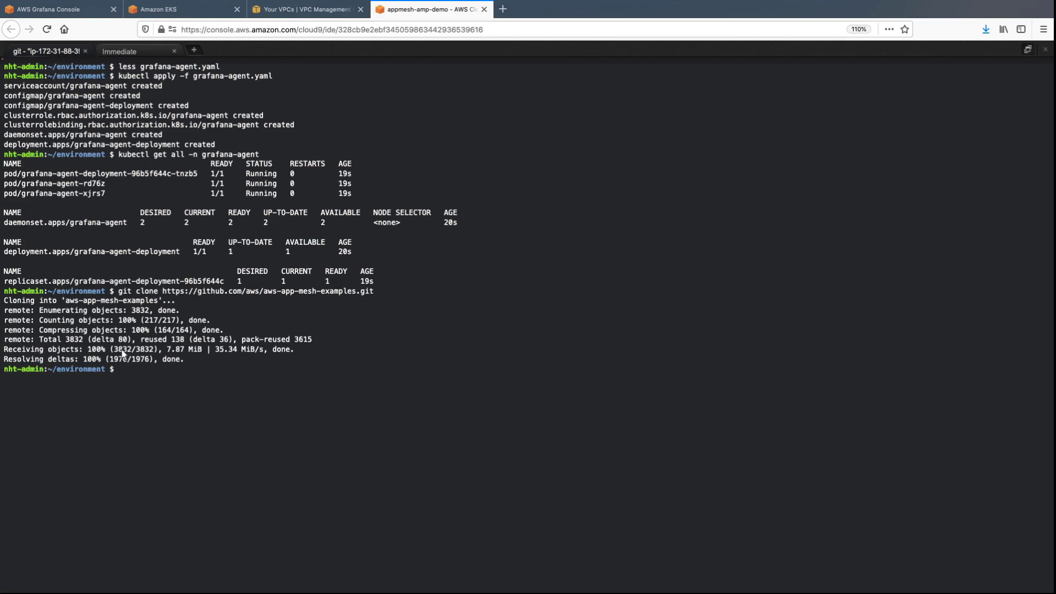
- Deploy djapp 1_base_application and confirm the dj, jazz-v1 and metal-v1 pods in prod
{"action": "type", "text": "kubectl apply -f aws-app-mesh-examples/examples/apps/djapp/1_base_application"}
{"action": "key", "text": "Return"}
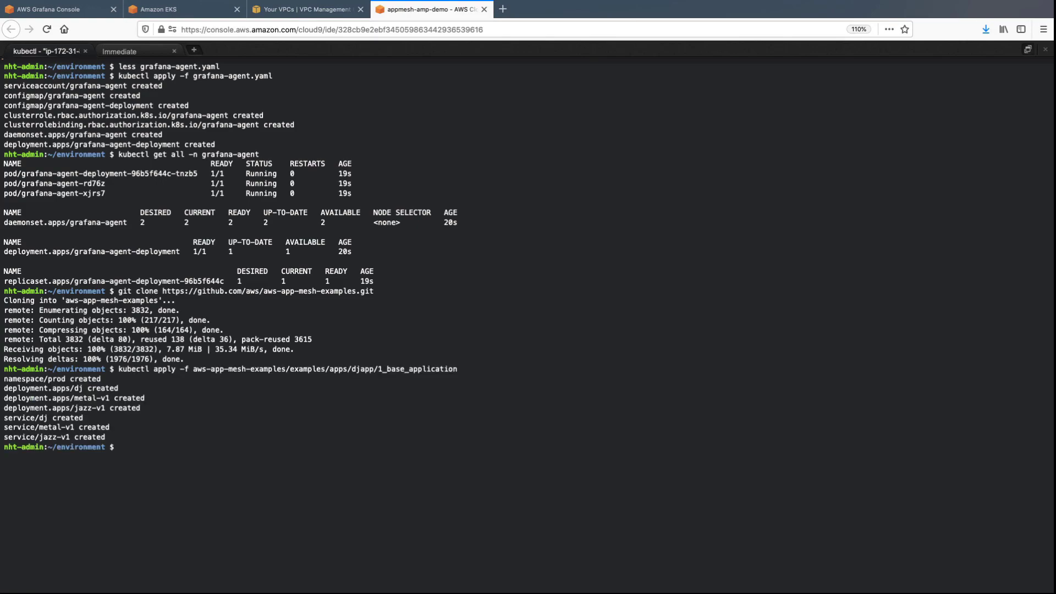
{"action": "type", "text": "kubectl get all -n prod"}
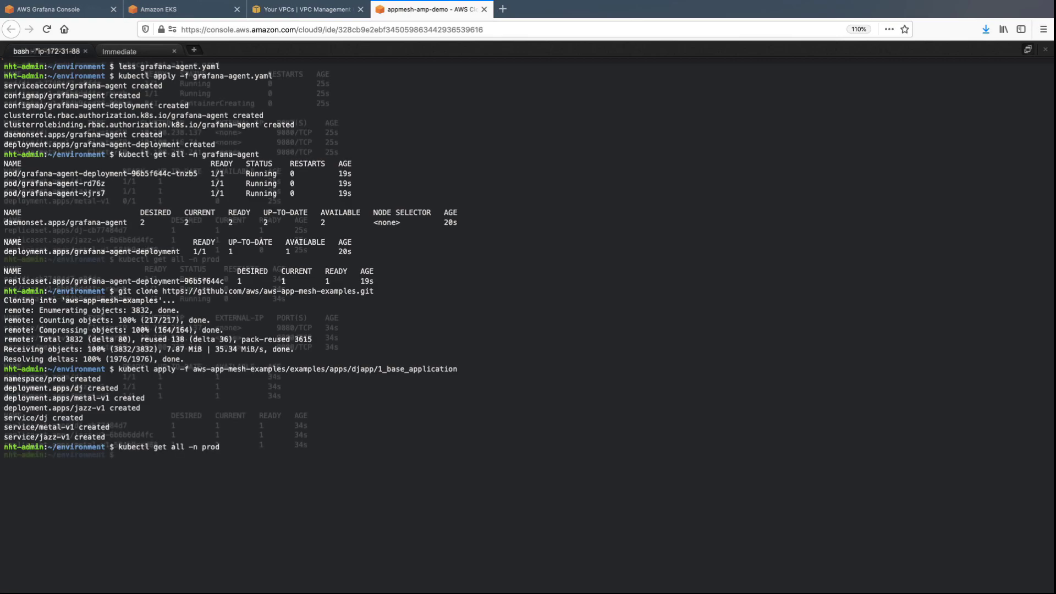
{"action": "key", "text": "Return"}
{"action": "key", "text": "Up"}
{"action": "key", "text": "Return"}
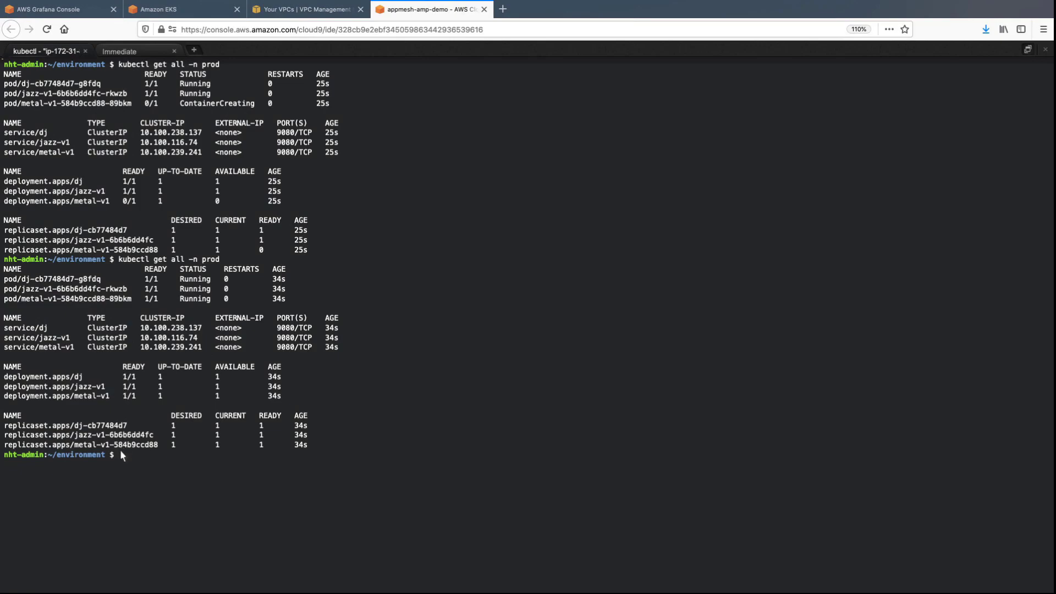
- Apply the meshed djapp resources and restart the dj, jazz-v1 and metal-v1 deployments in prod
{"action": "type", "text": "kubectl apply -f..."}
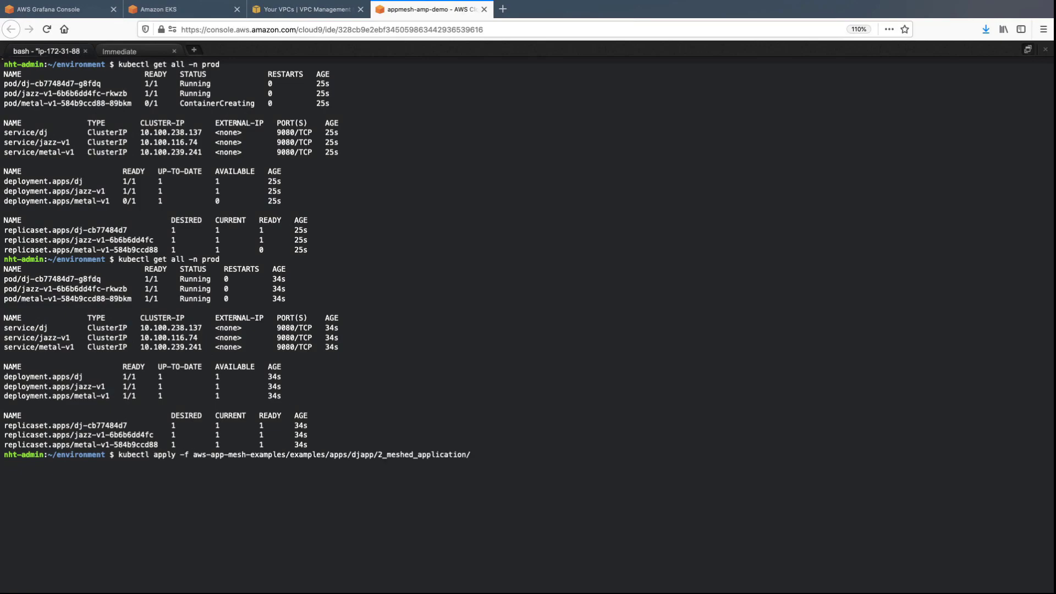
{"action": "key", "text": "Return"}
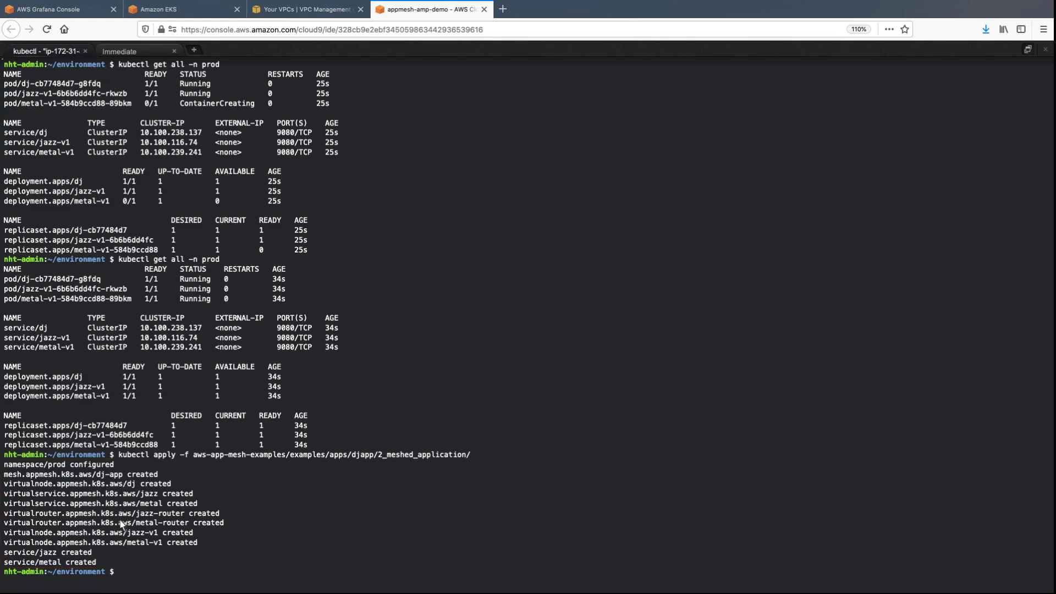
{"action": "type", "text": "kubectl rollout restart... deployment -n prod dj jazz-v1 metal-v1"}
{"action": "key", "text": "Return"}
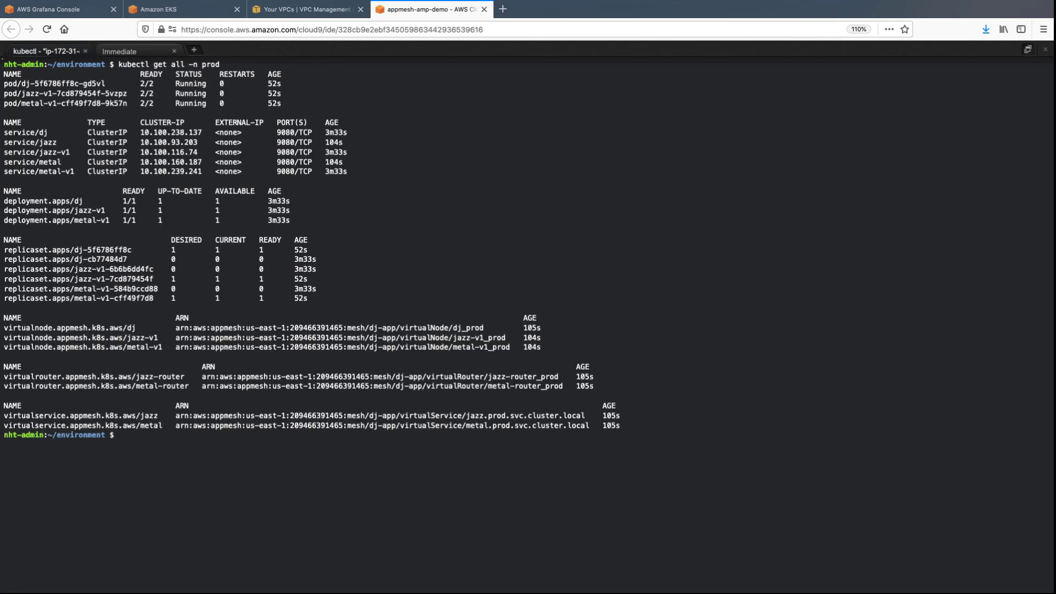
- List grafana-agent resources and follow pod grafana-agent-rd76z's logs for remote writes
{"action": "type", "text": "kubectl get all -n grafana-agent"}
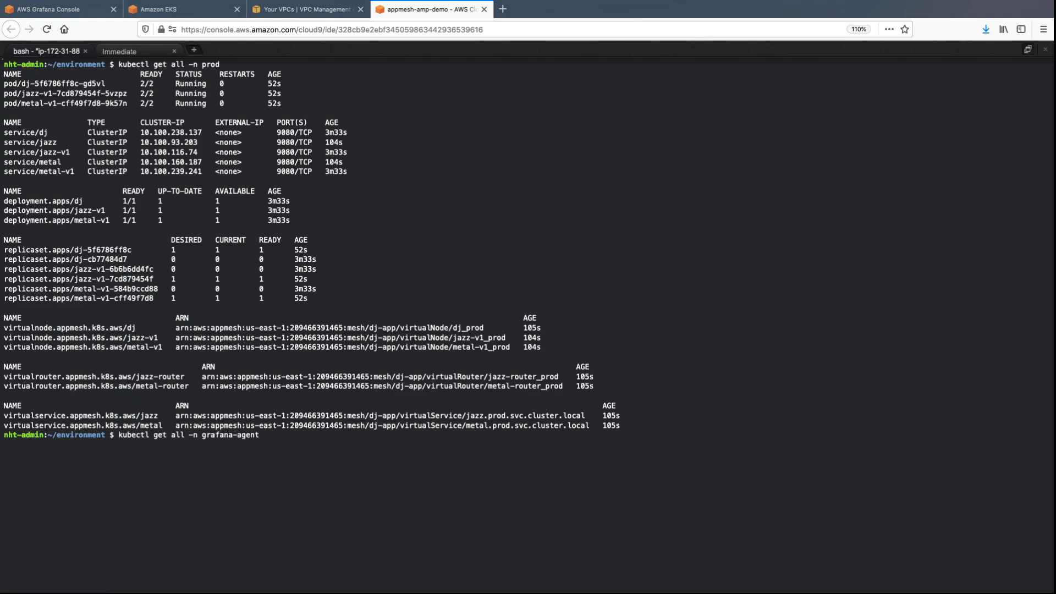
{"action": "key", "text": "Return"}
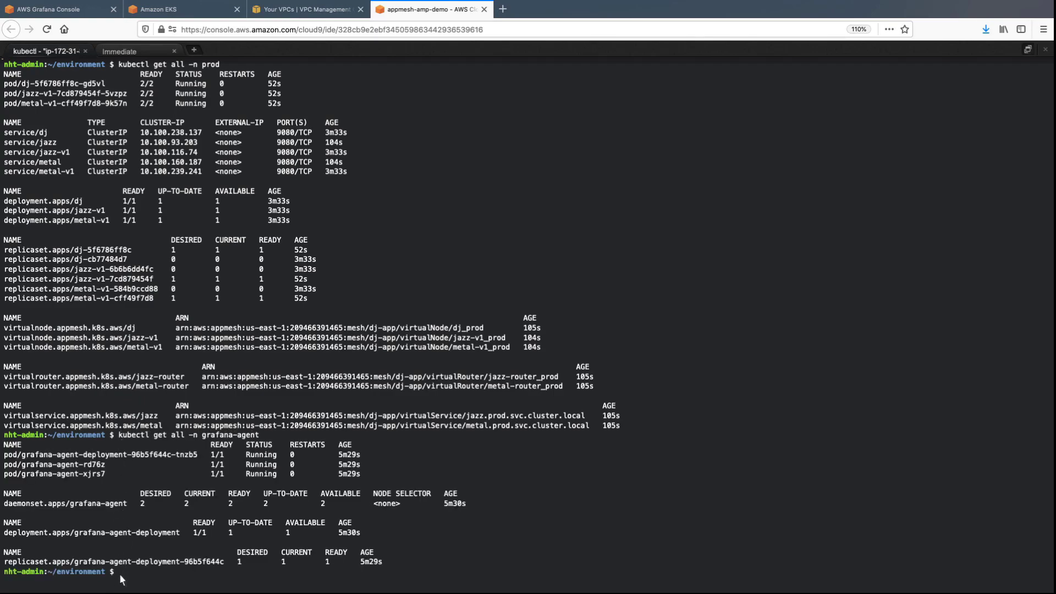
{"action": "type", "text": "kubectl logs -f pod/grafana-agent-rd76z -n grafana-agent"}
{"action": "key", "text": "Return"}
{"action": "key", "text": "ctrl+c"}
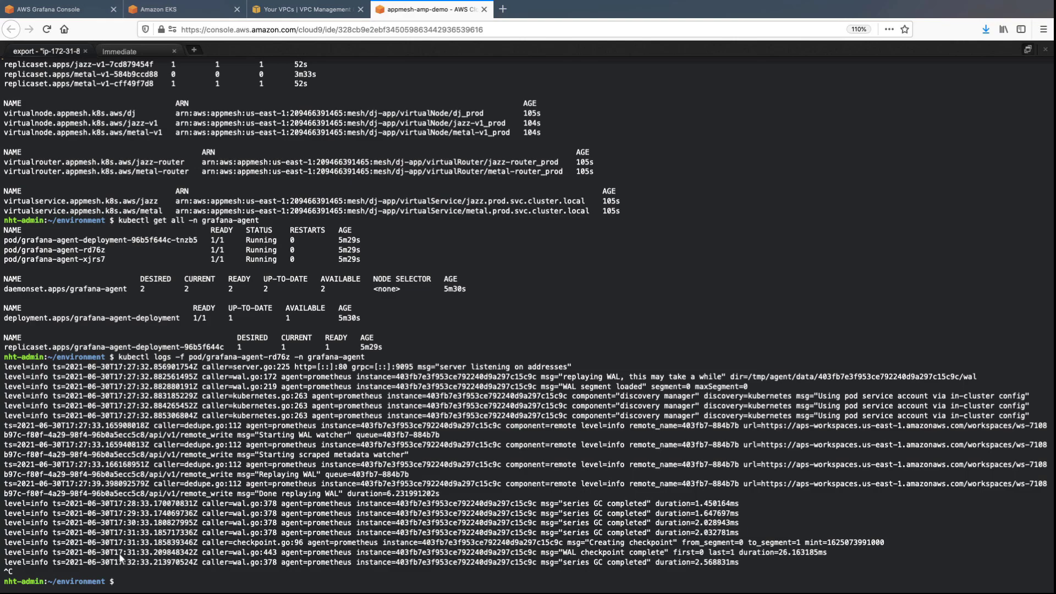
- Begin a new Grafana workspace named aws-appmesh-grafana-demo
{"action": "left_click", "coordinate": [66, 9]}
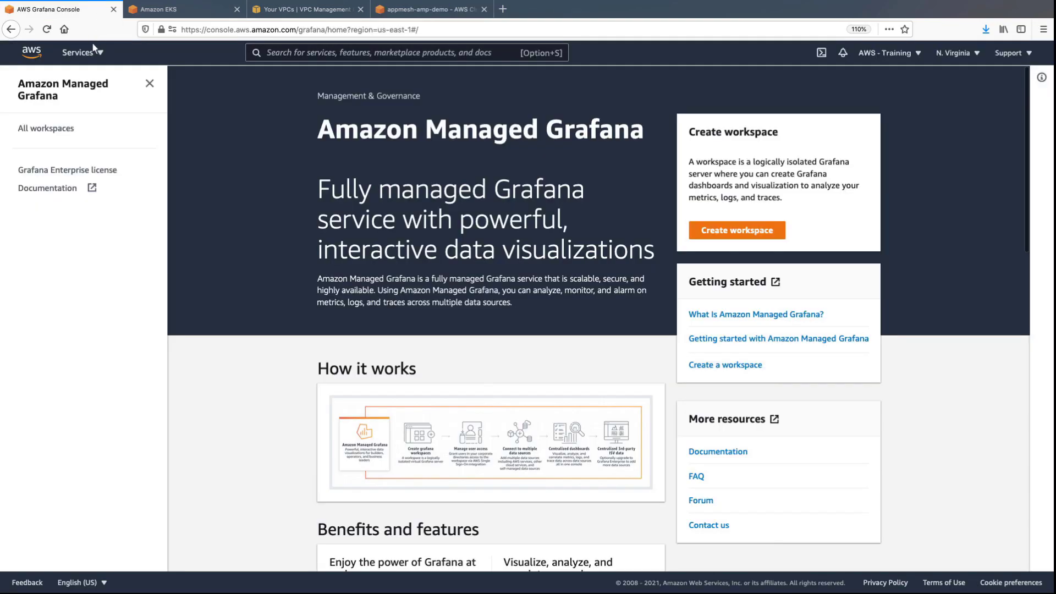
{"action": "left_click", "coordinate": [72, 129]}
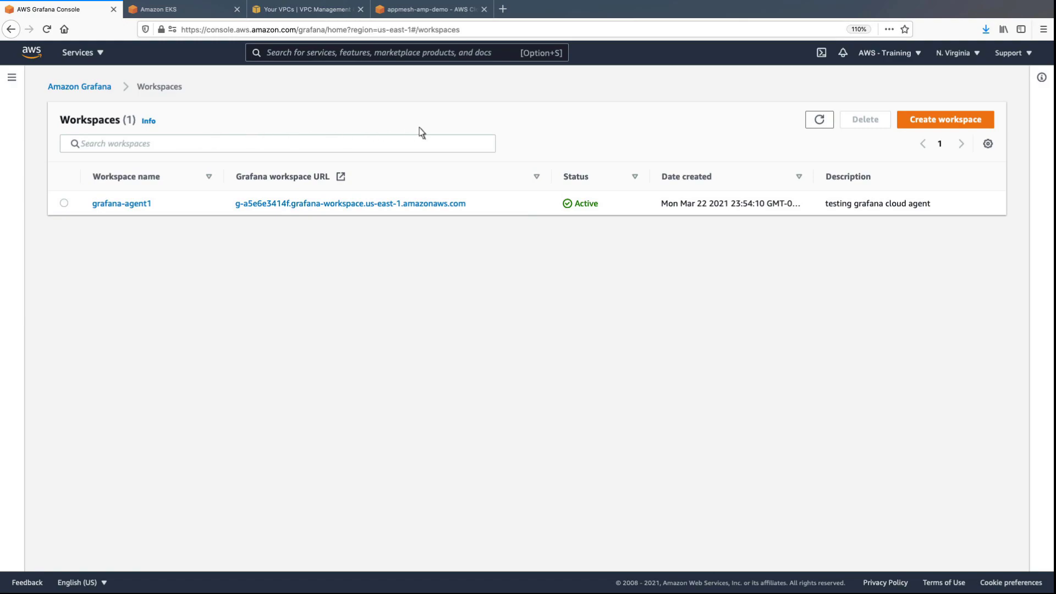
{"action": "left_click", "coordinate": [905, 120]}
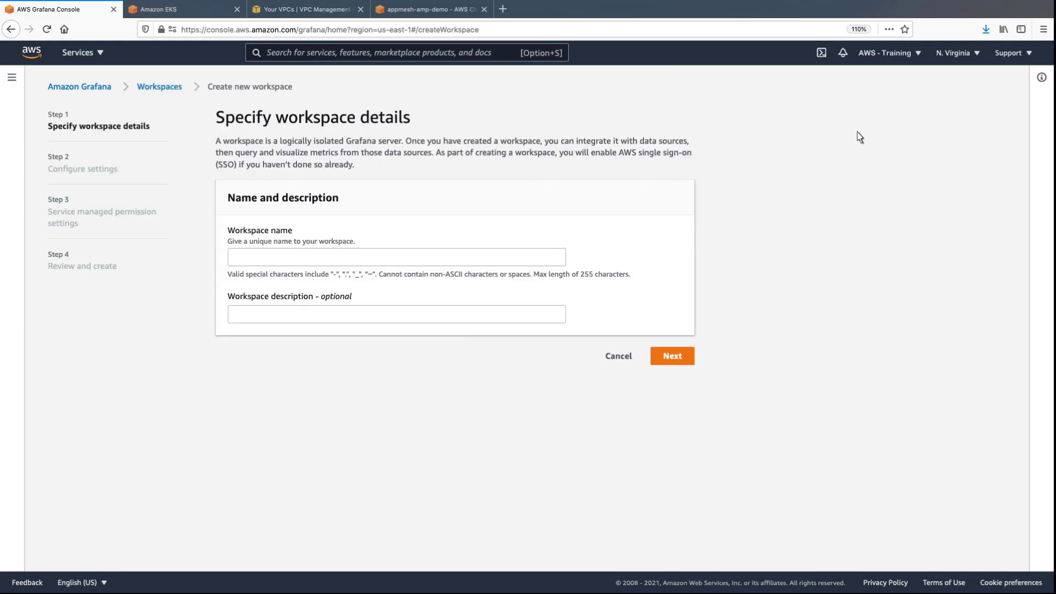
{"action": "left_click", "coordinate": [237, 258]}
{"action": "type", "text": "aws-appmesh-grafana-demo"}
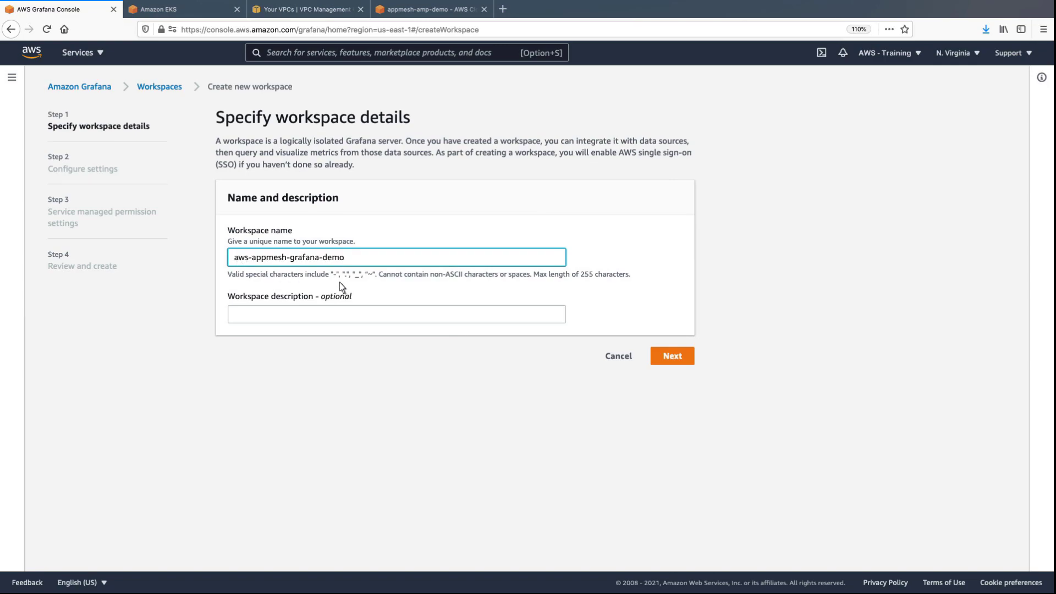
{"action": "left_click", "coordinate": [657, 357]}
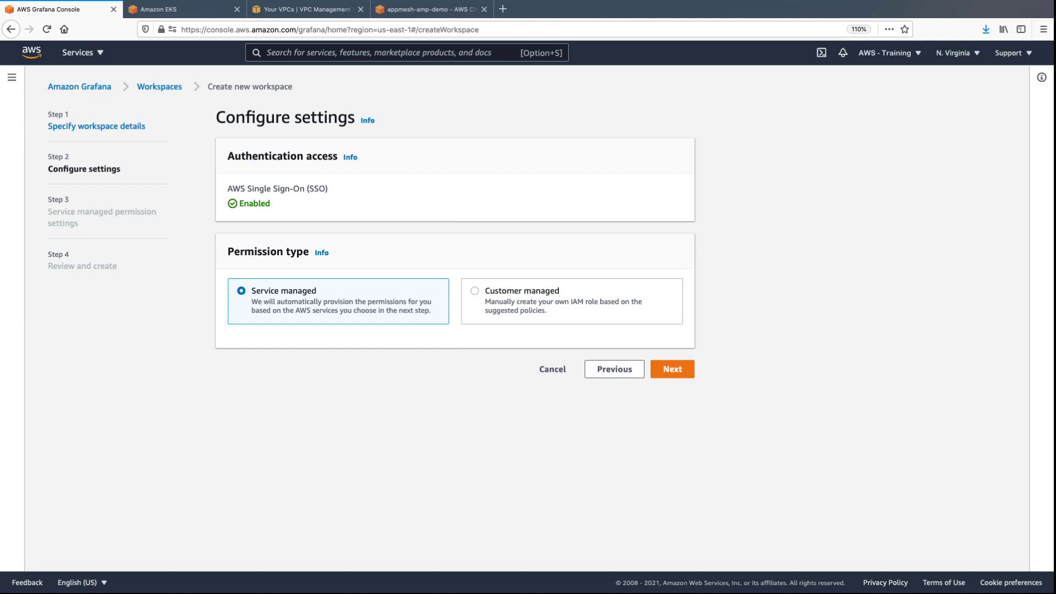
- Keep service-managed permissions, enable all six data sources and Amazon SNS, and create the workspace
{"action": "left_click", "coordinate": [659, 373]}
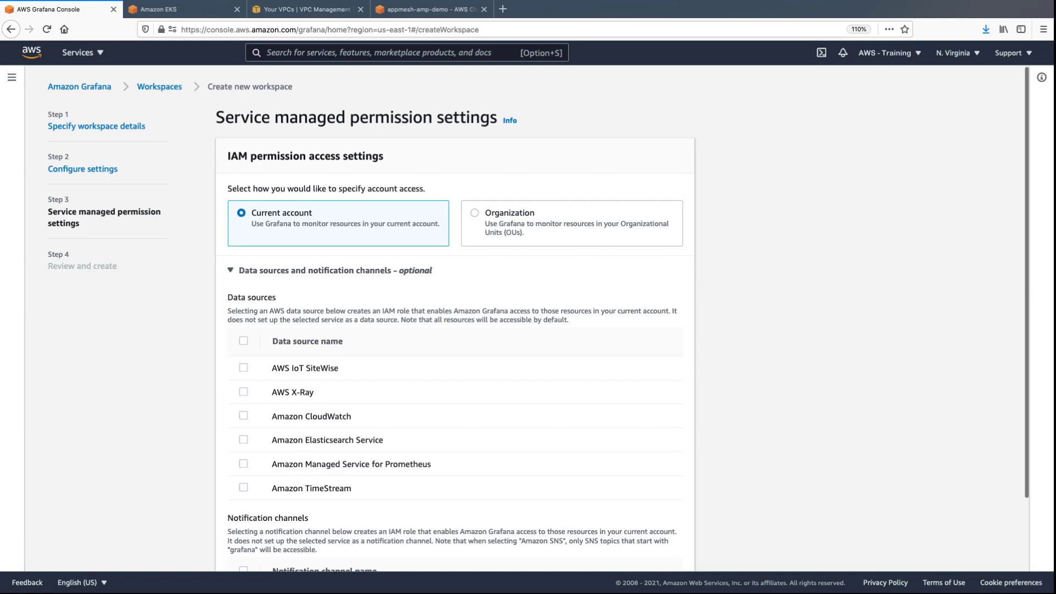
{"action": "scroll", "coordinate": [999, 535], "scroll_direction": "down", "scroll_amount": 2}
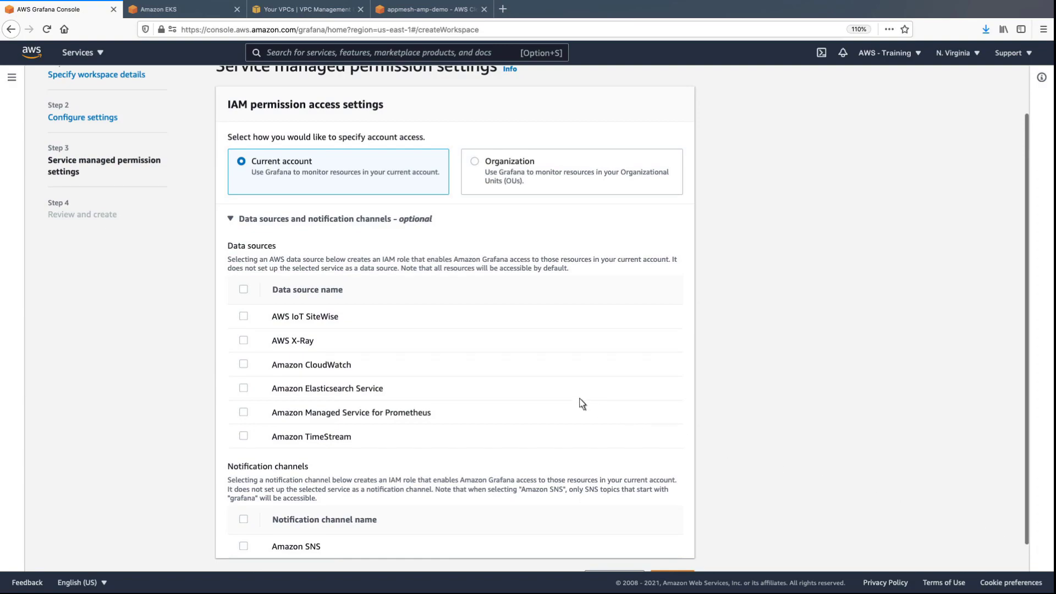
{"action": "left_click", "coordinate": [243, 291]}
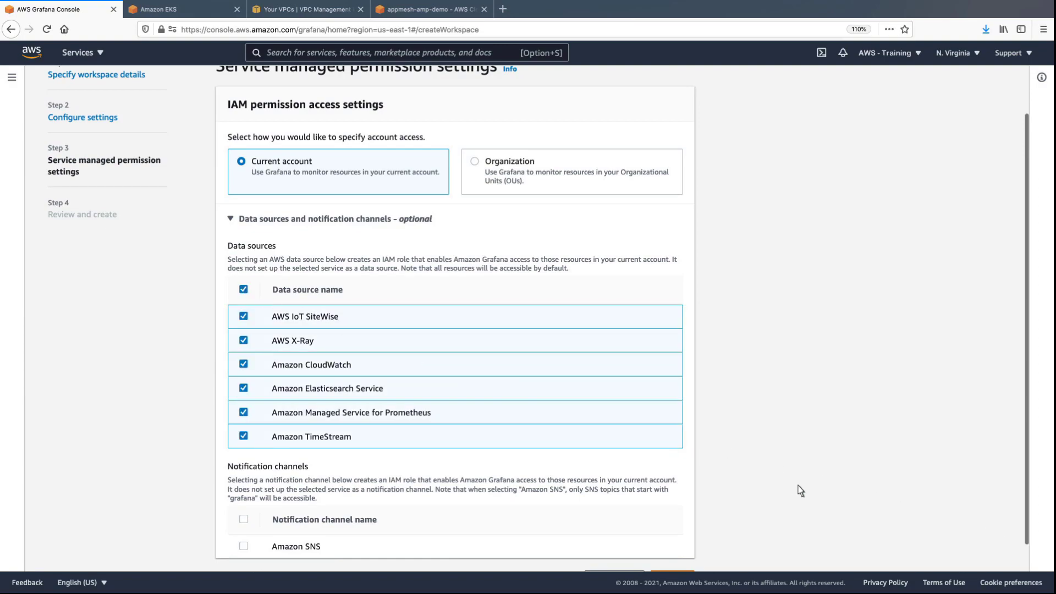
{"action": "scroll", "coordinate": [928, 557], "scroll_direction": "down", "scroll_amount": 1}
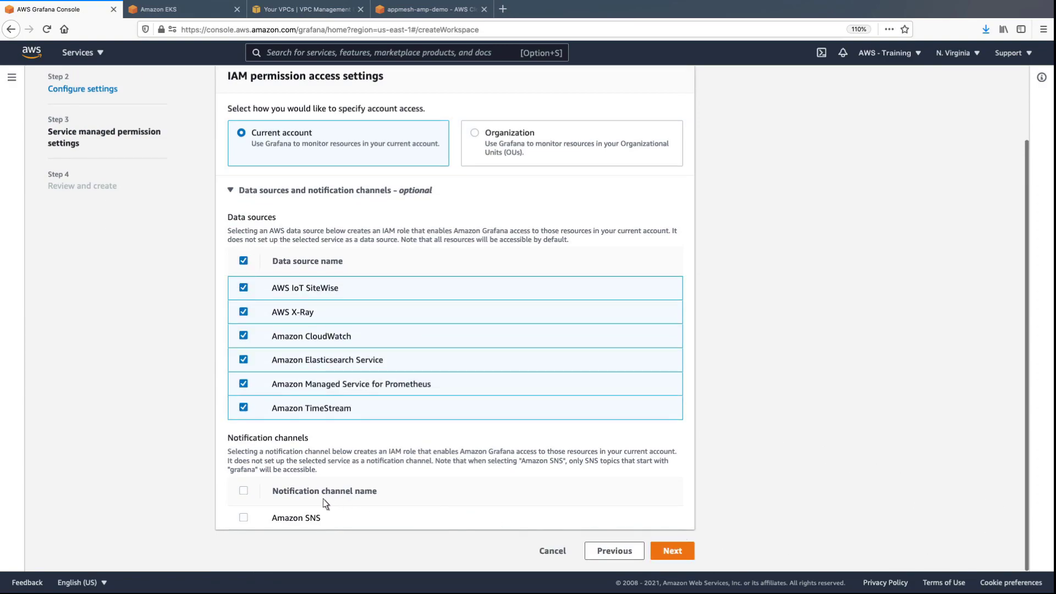
{"action": "left_click", "coordinate": [245, 491]}
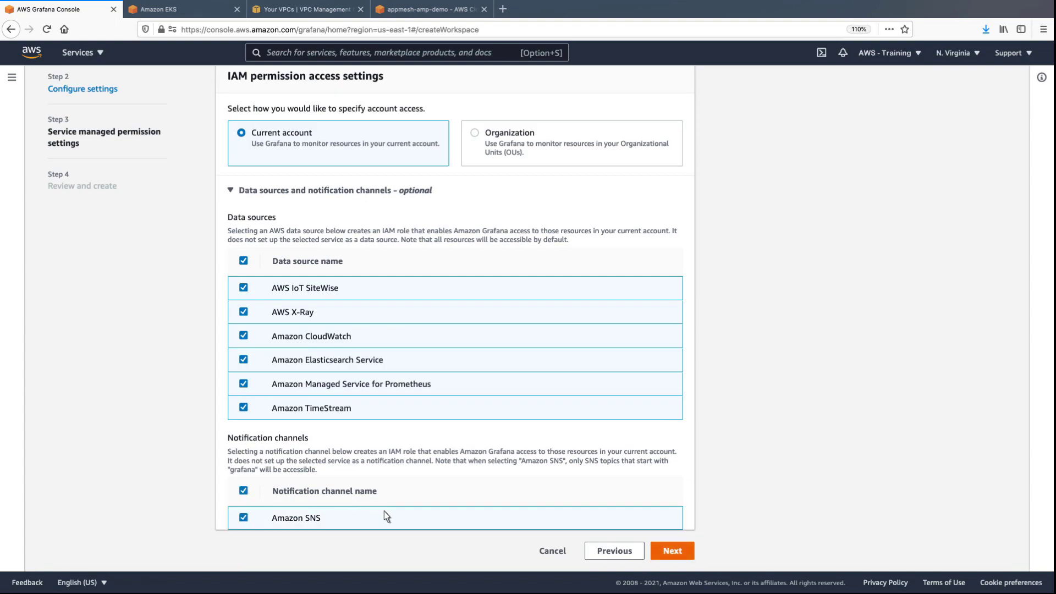
{"action": "left_click", "coordinate": [686, 554]}
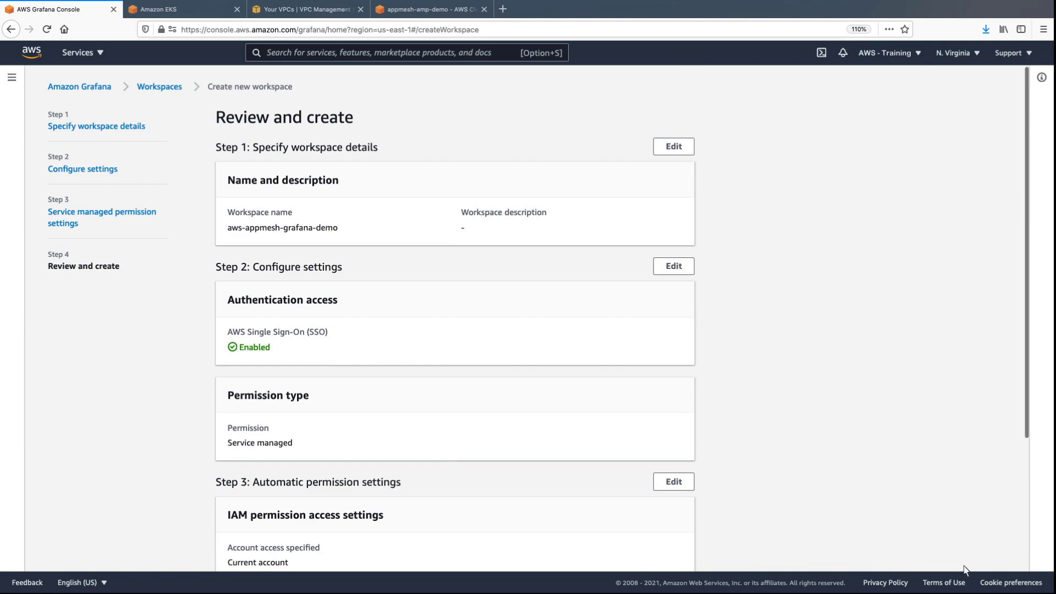
{"action": "scroll", "coordinate": [948, 569], "scroll_direction": "down", "scroll_amount": 5}
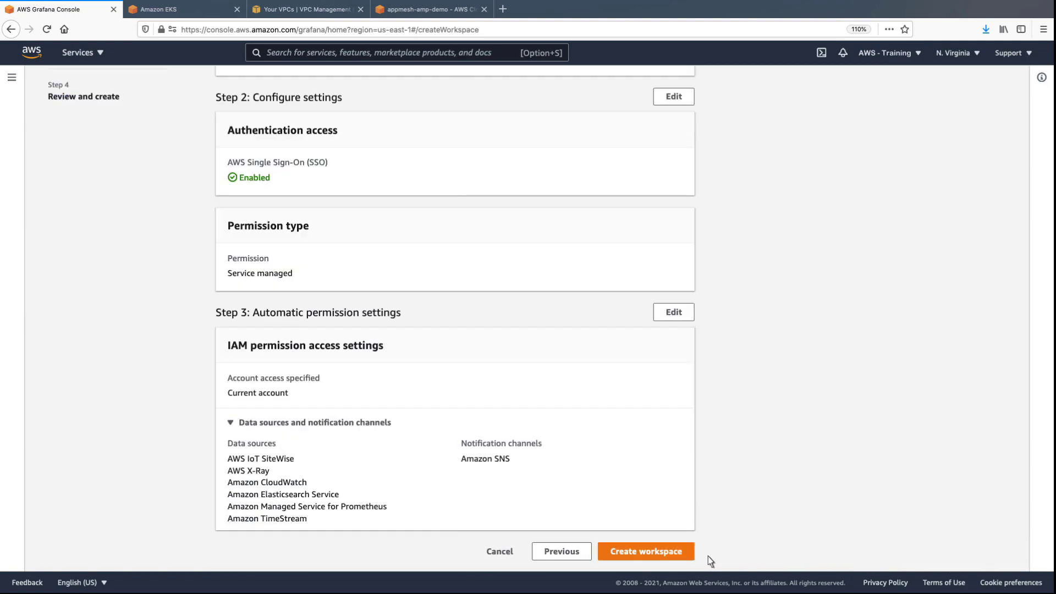
{"action": "left_click", "coordinate": [690, 557]}
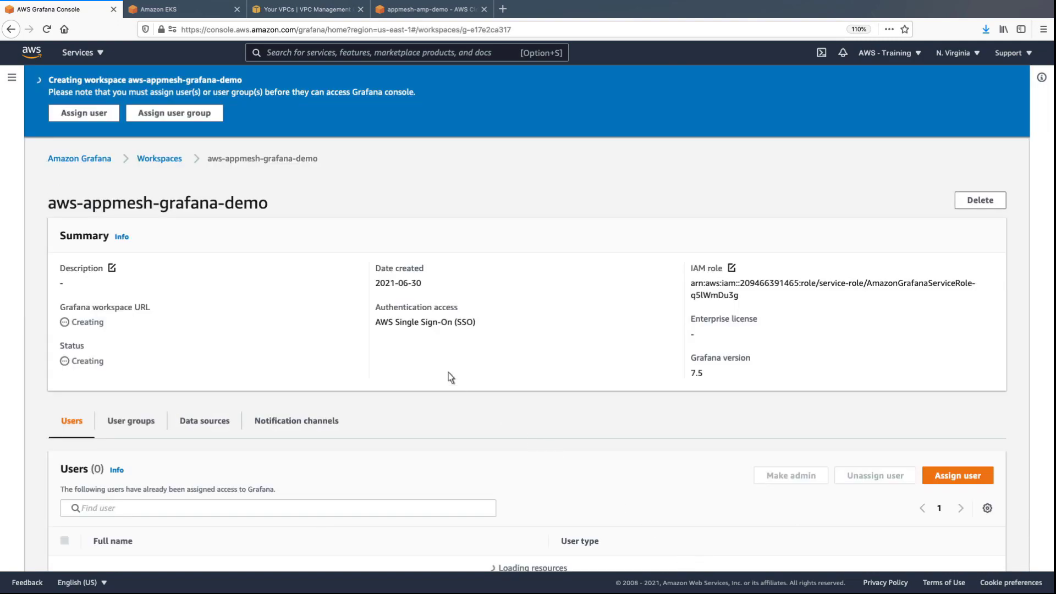
- Assign the grafana admin user to the workspace and promote it from Viewer to Admin
{"action": "left_click", "coordinate": [112, 118]}
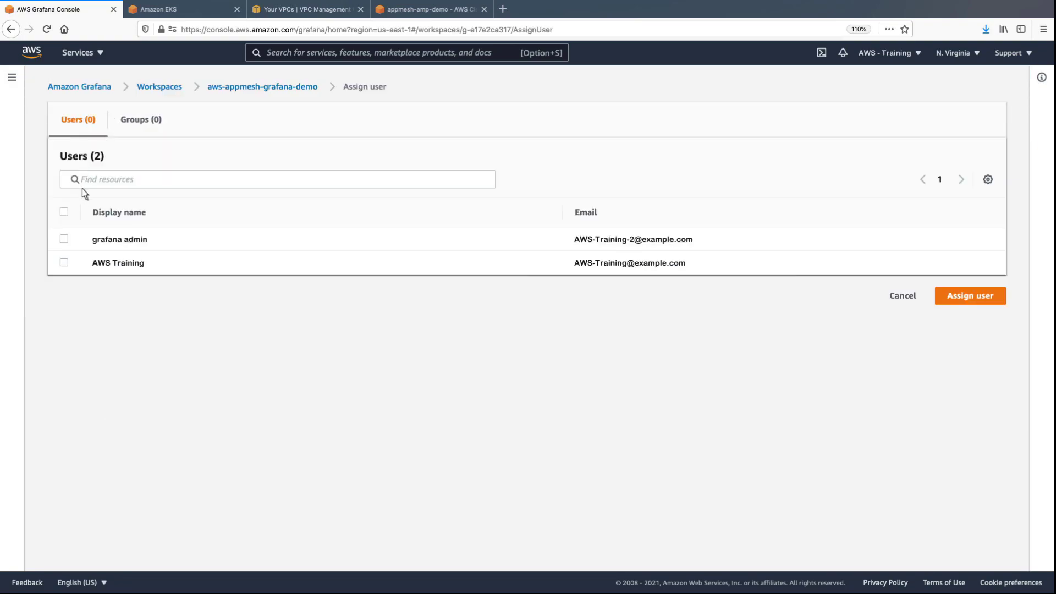
{"action": "left_click", "coordinate": [64, 238]}
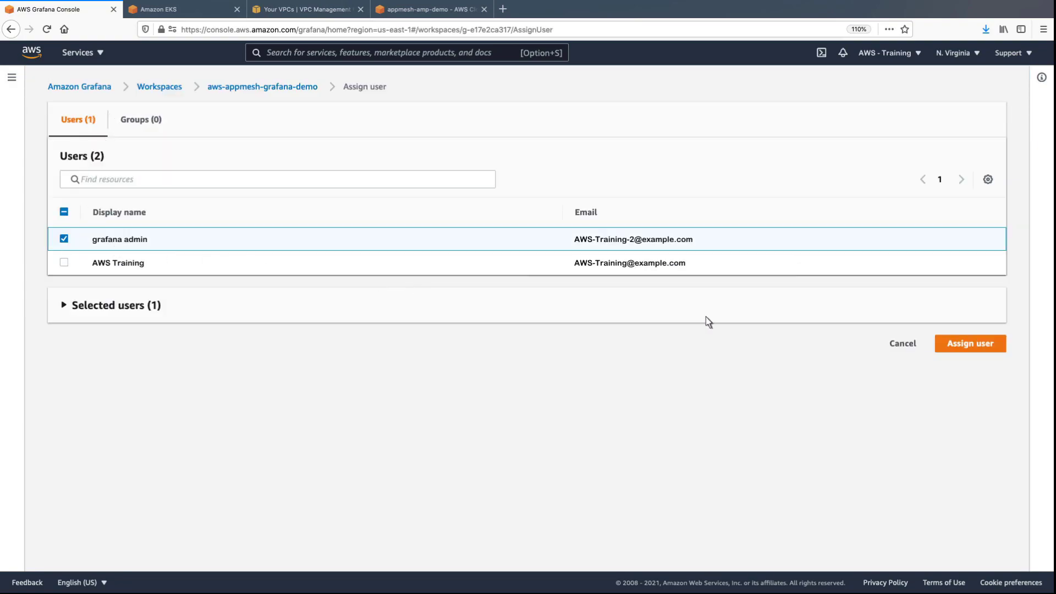
{"action": "left_click", "coordinate": [941, 344]}
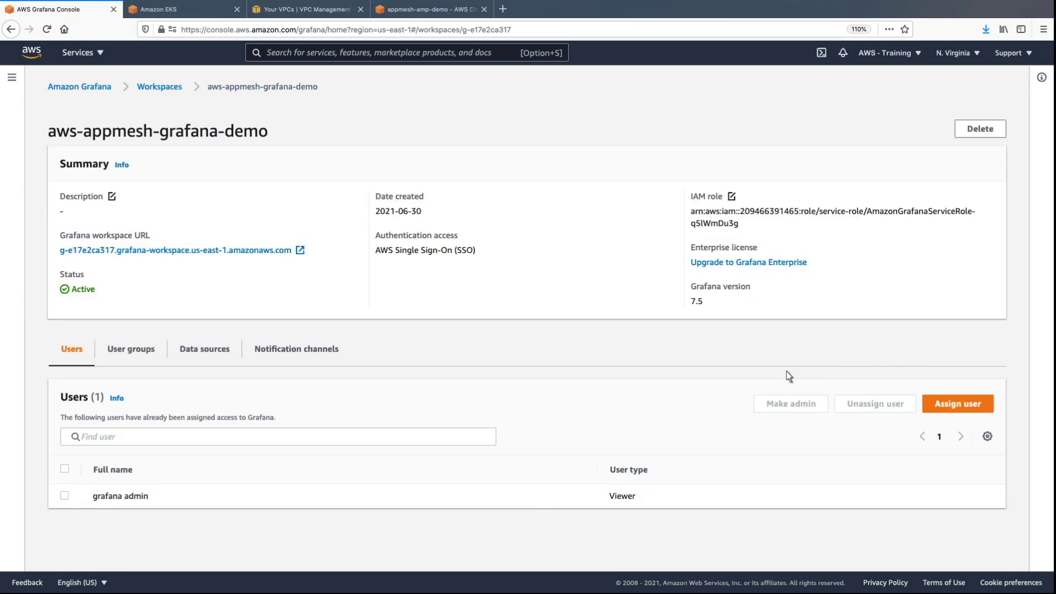
{"action": "left_click", "coordinate": [64, 496]}
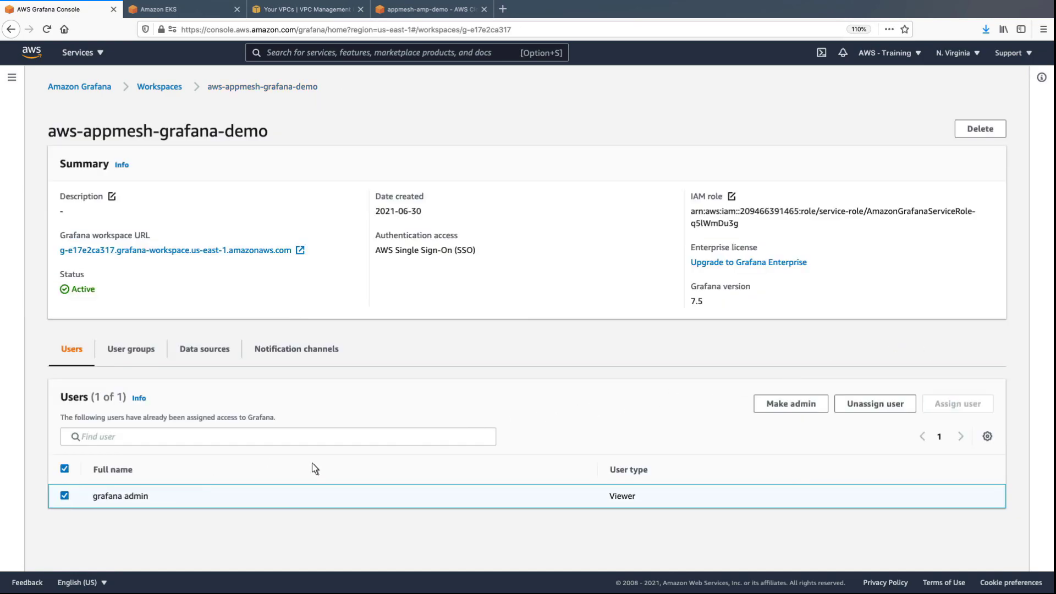
{"action": "left_click", "coordinate": [763, 406]}
- Sign in to the workspace and add the US East (N. Virginia) AMP-APPMESH Prometheus workspace as a data source
{"action": "left_click", "coordinate": [299, 250]}
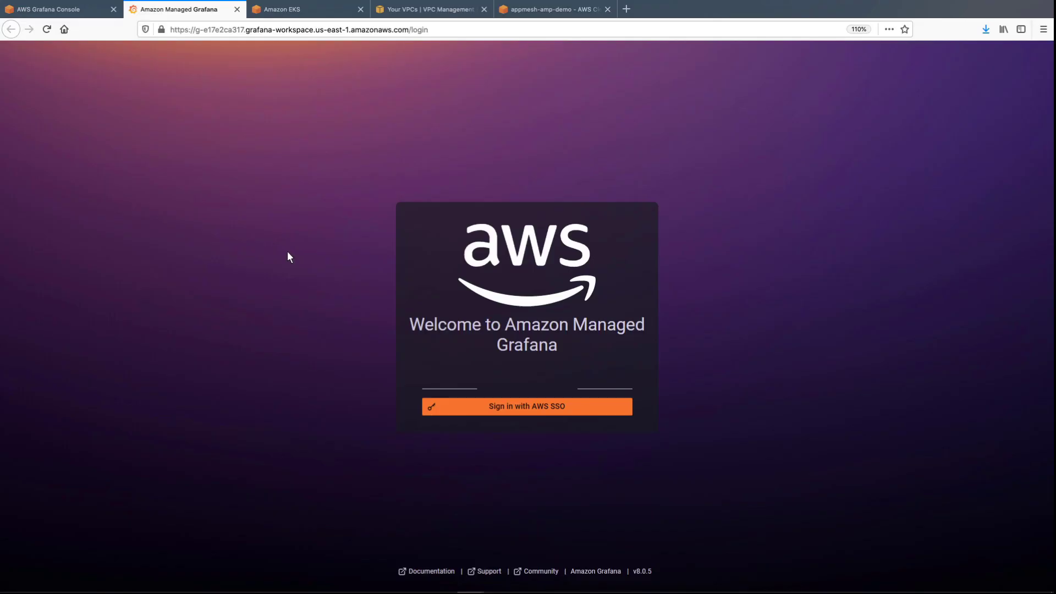
{"action": "left_click", "coordinate": [476, 406]}
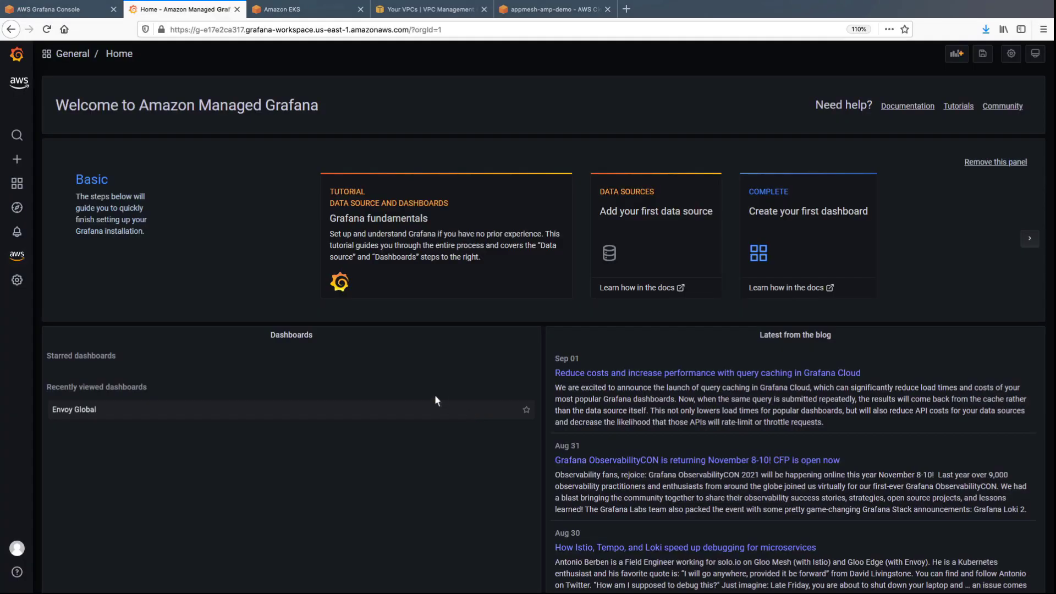
{"action": "mouse_move", "coordinate": [21, 257]}
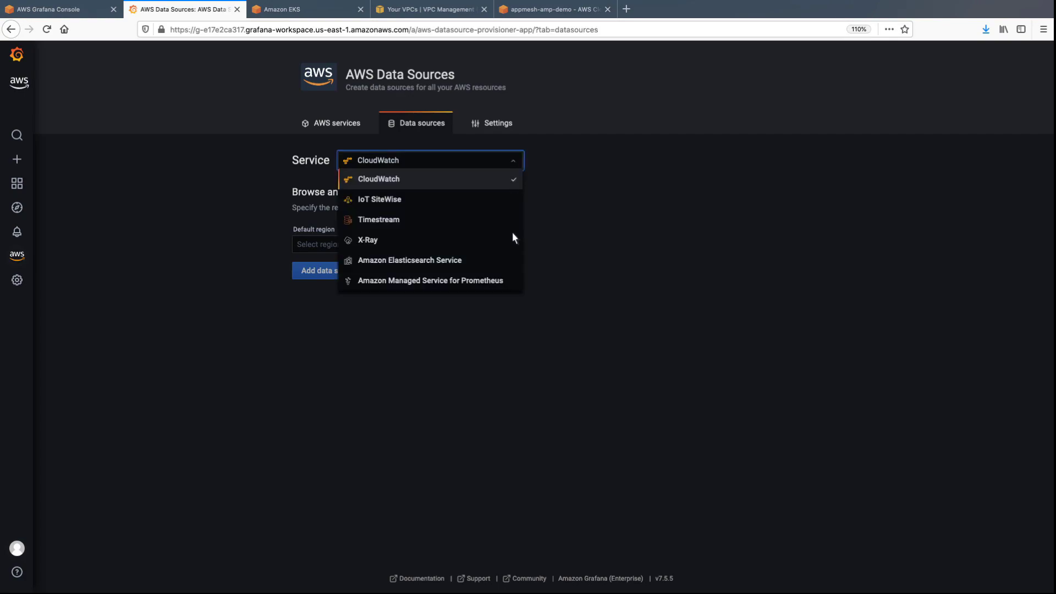
{"action": "left_click", "coordinate": [510, 281]}
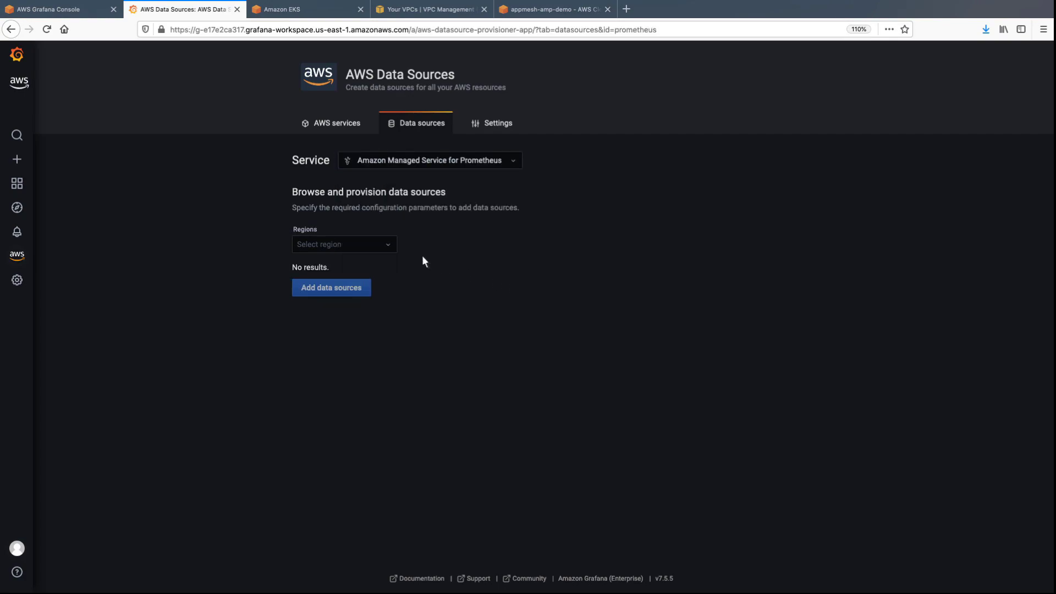
{"action": "left_click", "coordinate": [388, 246]}
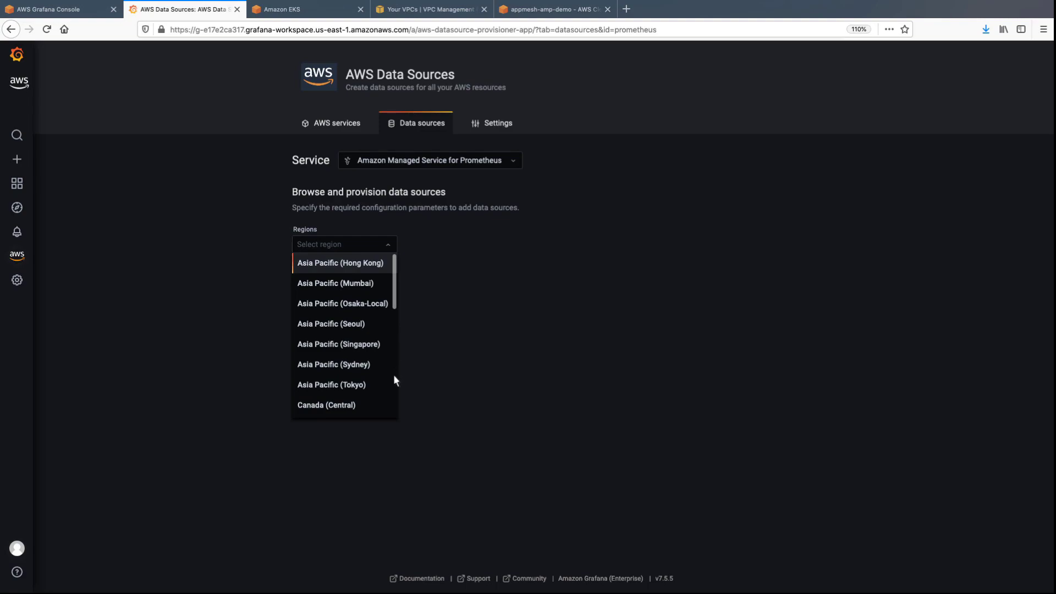
{"action": "scroll", "coordinate": [393, 398], "scroll_direction": "down", "scroll_amount": 5}
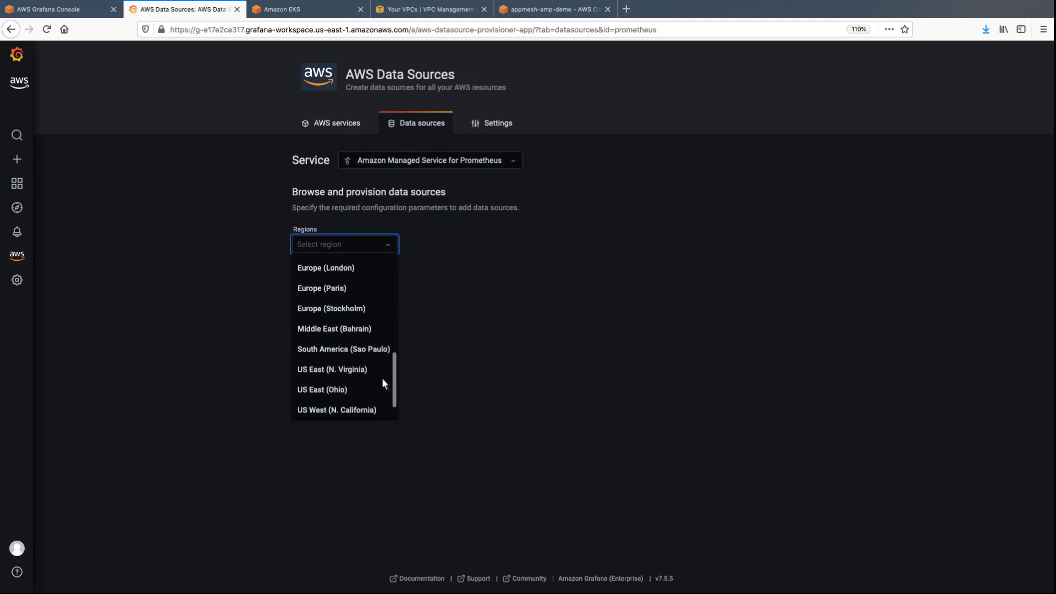
{"action": "left_click", "coordinate": [377, 369]}
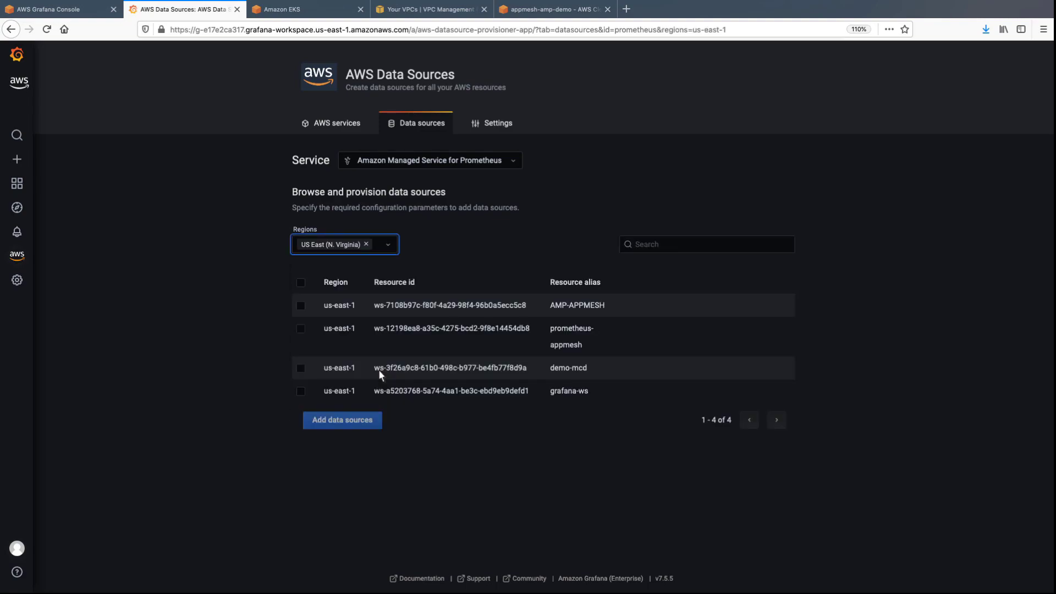
{"action": "left_click", "coordinate": [301, 305]}
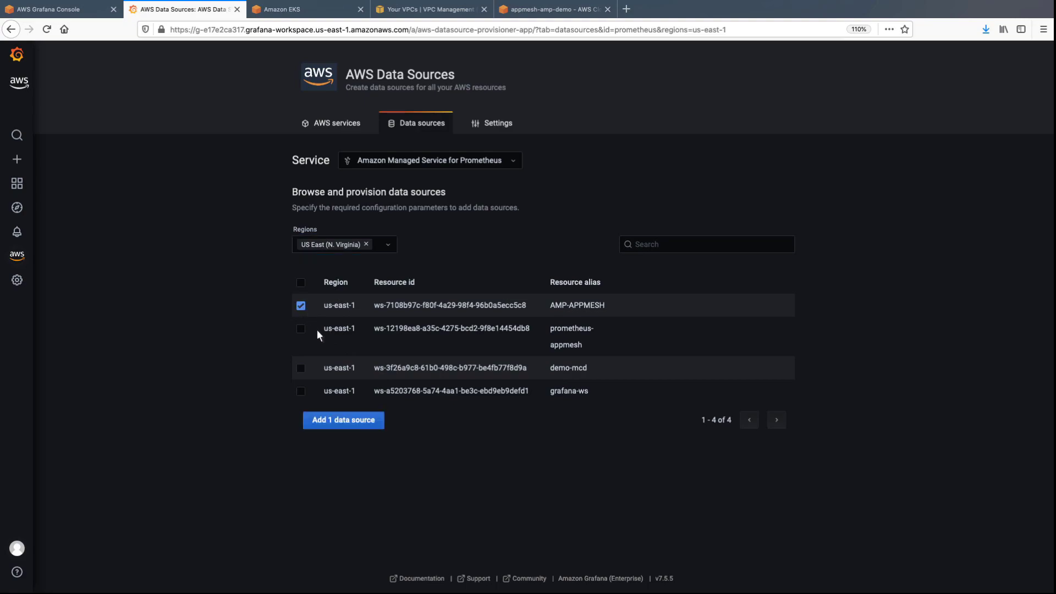
{"action": "left_click", "coordinate": [375, 421]}
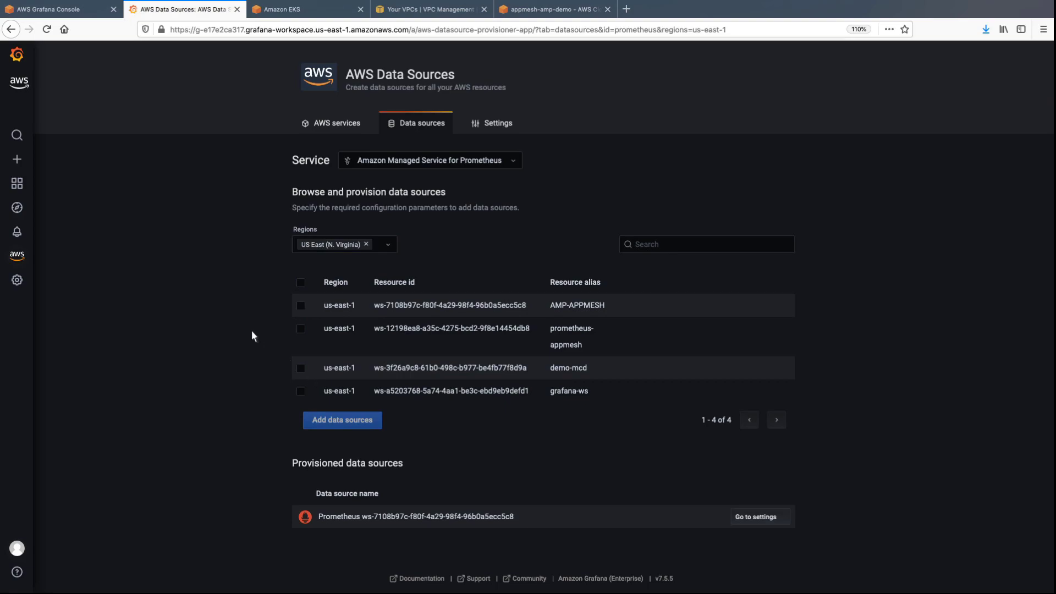
- Import grafana.com dashboard 11022 as the Envoy Global dashboard
{"action": "mouse_move", "coordinate": [24, 164]}
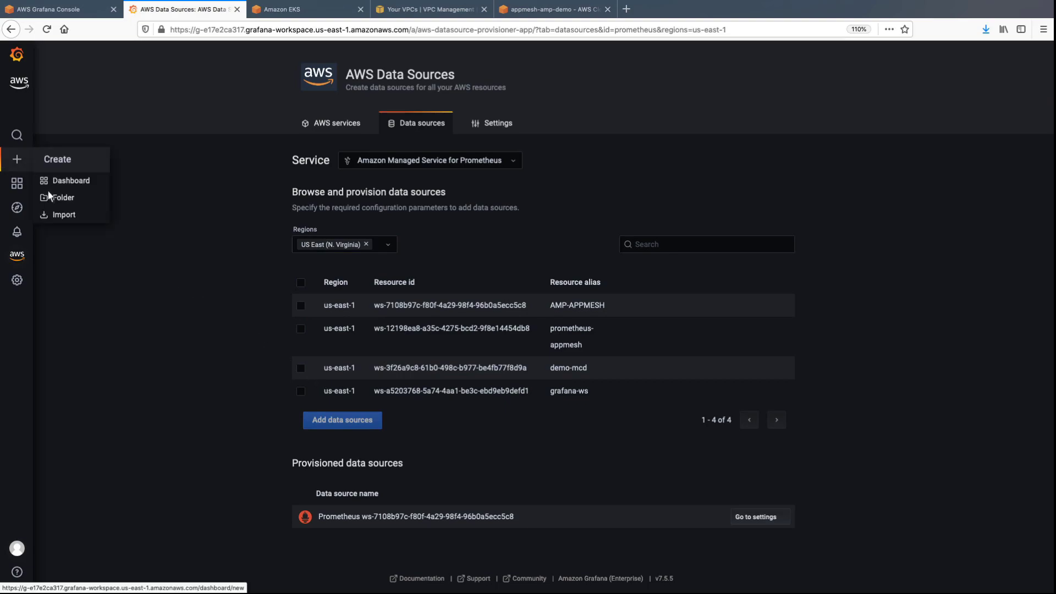
{"action": "left_click", "coordinate": [70, 216]}
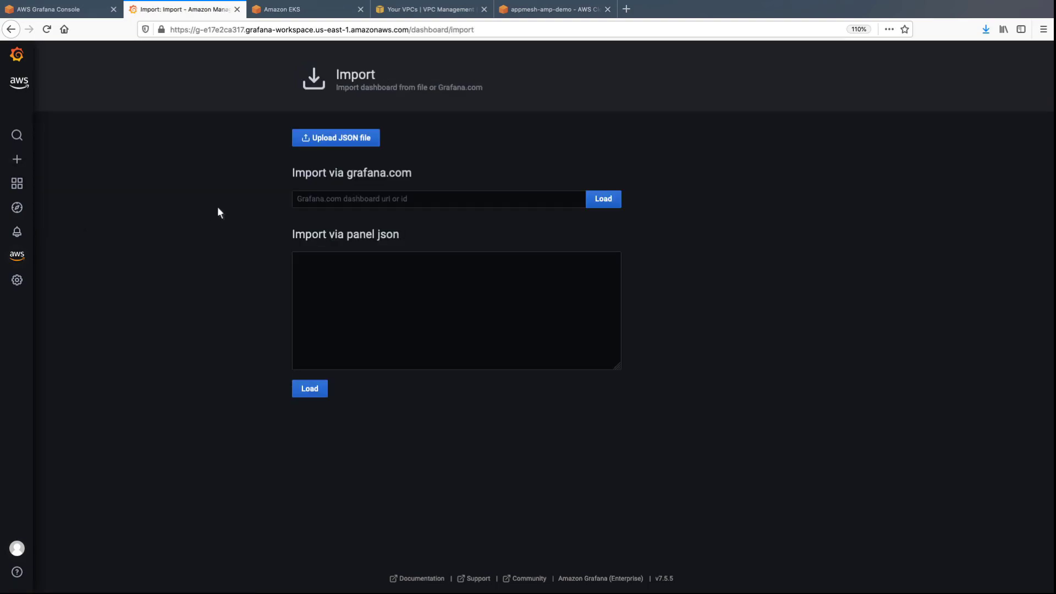
{"action": "left_click", "coordinate": [295, 200]}
{"action": "type", "text": "11022"}
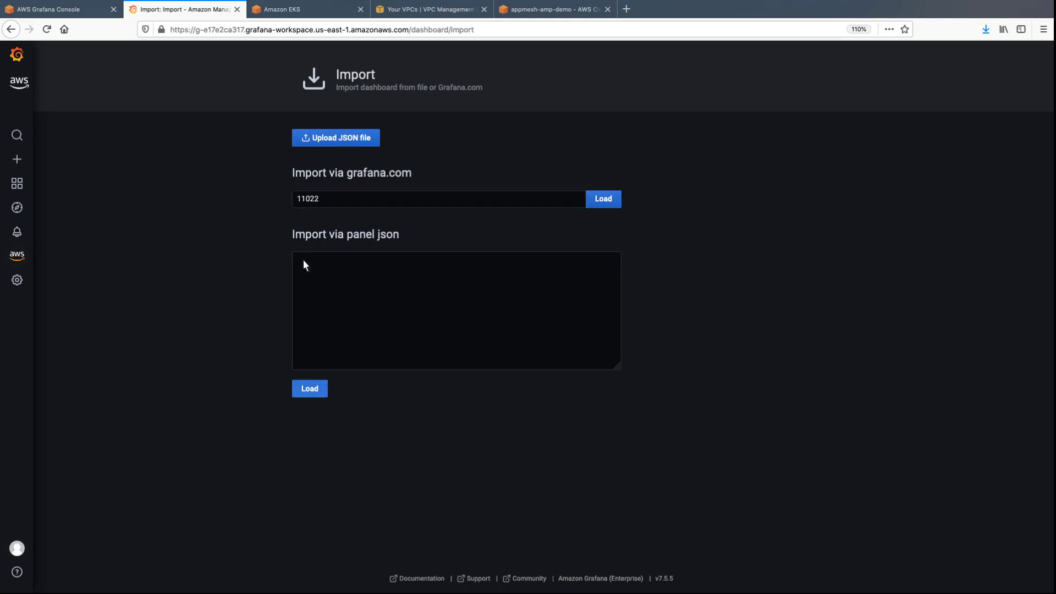
{"action": "left_click", "coordinate": [320, 390]}
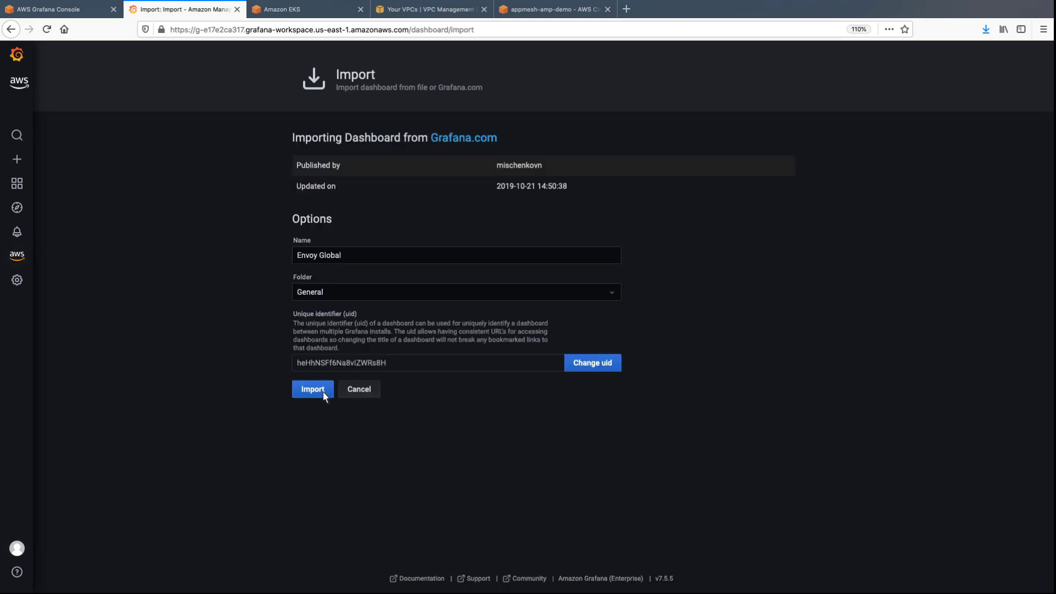
{"action": "left_click", "coordinate": [325, 394]}
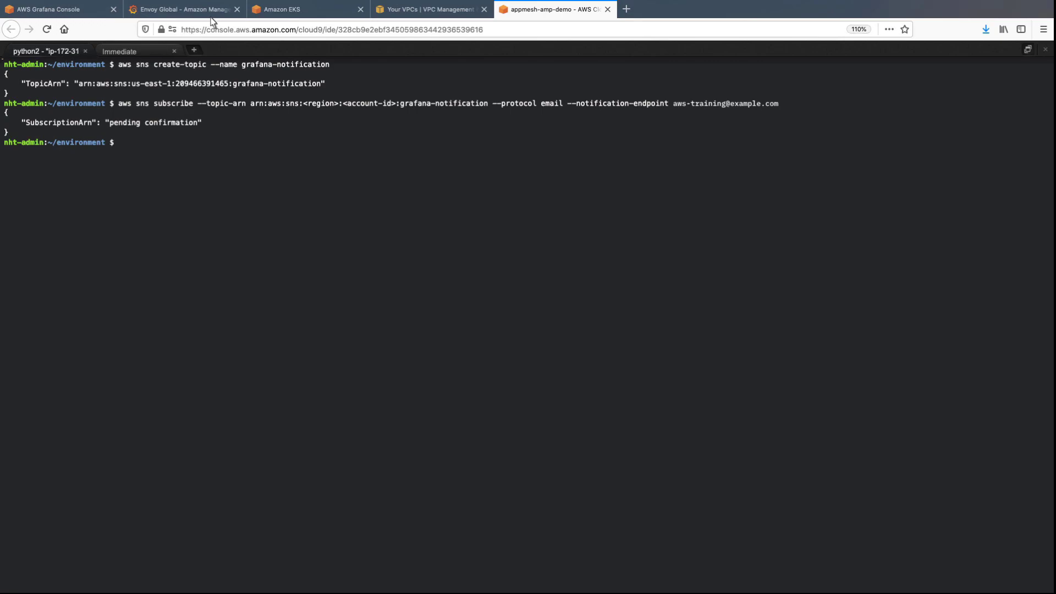
- Add an AWS SNS notification channel named sns-alert-channel, then move to the Amazon EKS console
{"action": "left_click", "coordinate": [179, 9]}
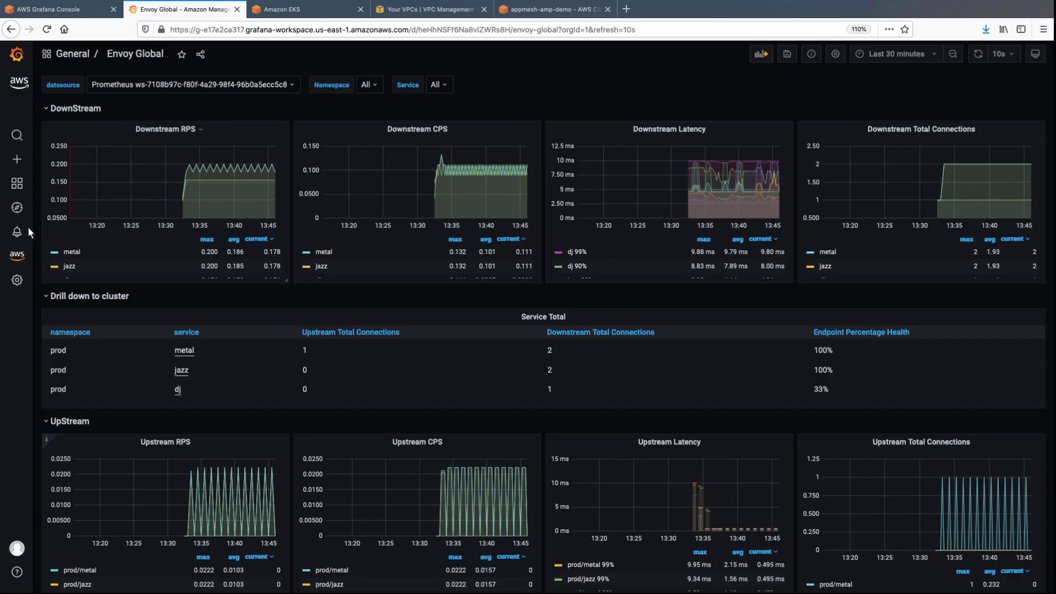
{"action": "mouse_move", "coordinate": [24, 235]}
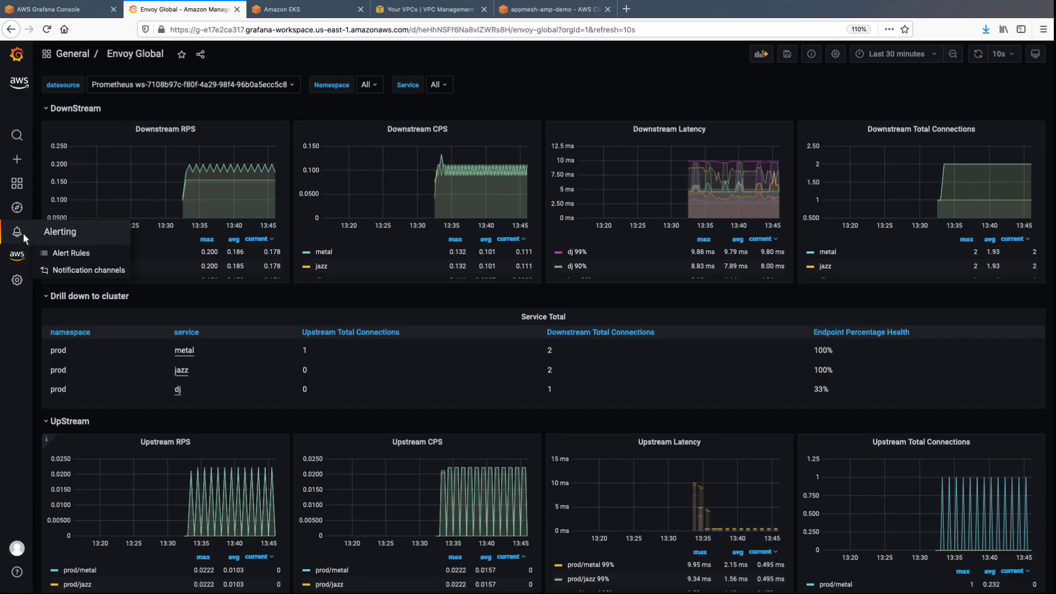
{"action": "left_click", "coordinate": [122, 272]}
{"action": "left_click", "coordinate": [511, 211]}
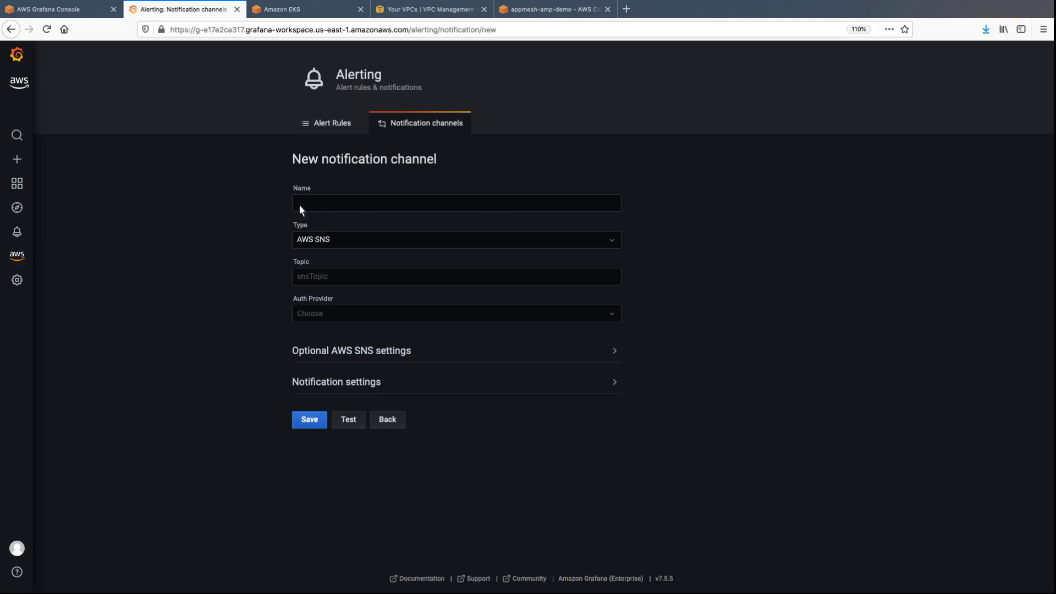
{"action": "left_click", "coordinate": [299, 205]}
{"action": "type", "text": "sns-alert-channel"}
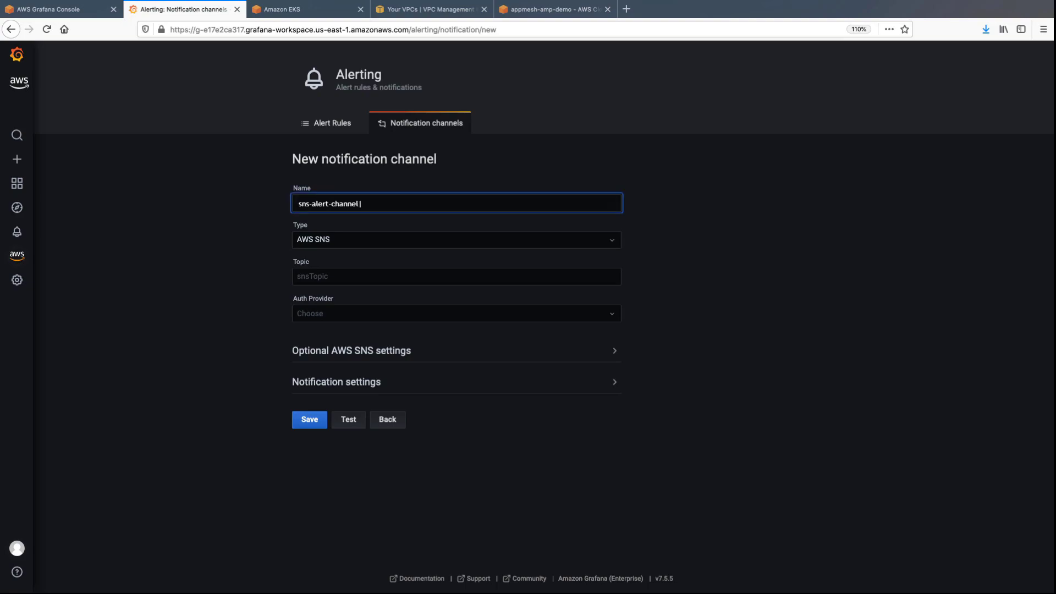
{"action": "left_click", "coordinate": [311, 13]}
- Find the grafana-notification topic in Amazon SNS and select its ARN
{"action": "left_click", "coordinate": [249, 78]}
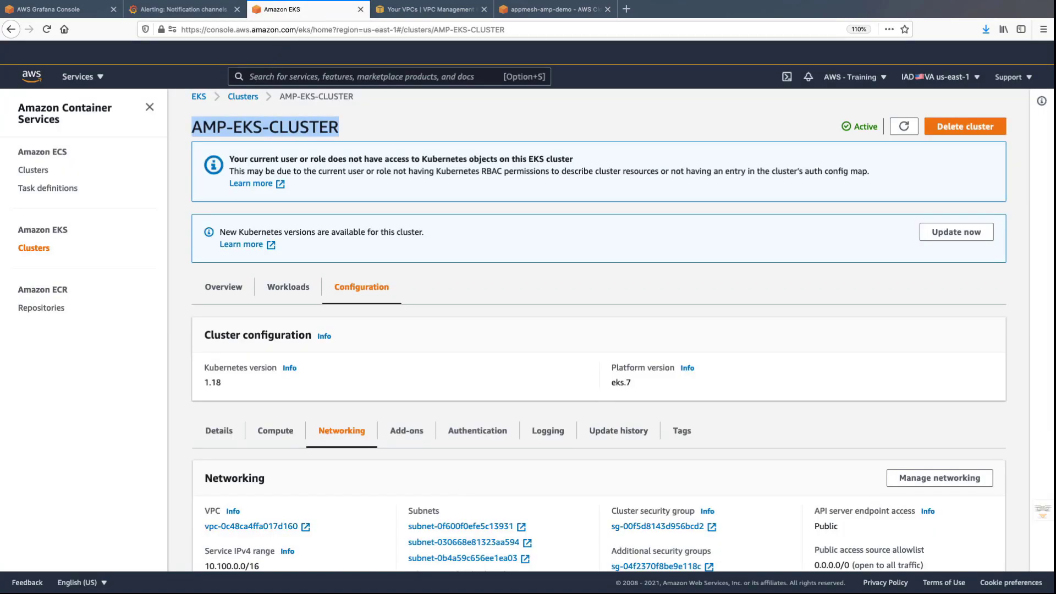
{"action": "type", "text": "SNS"}
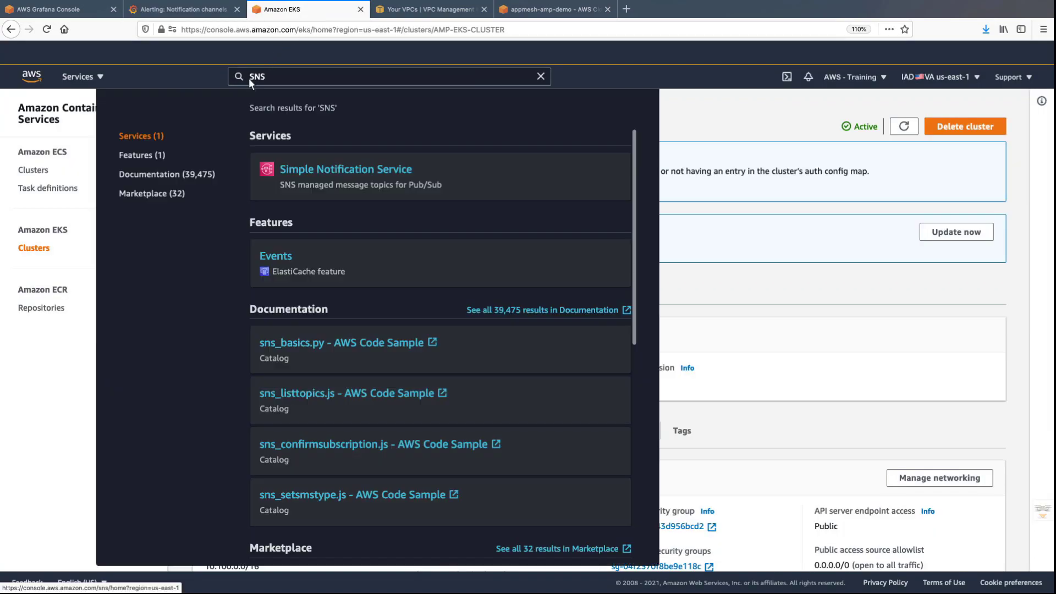
{"action": "left_click", "coordinate": [269, 172]}
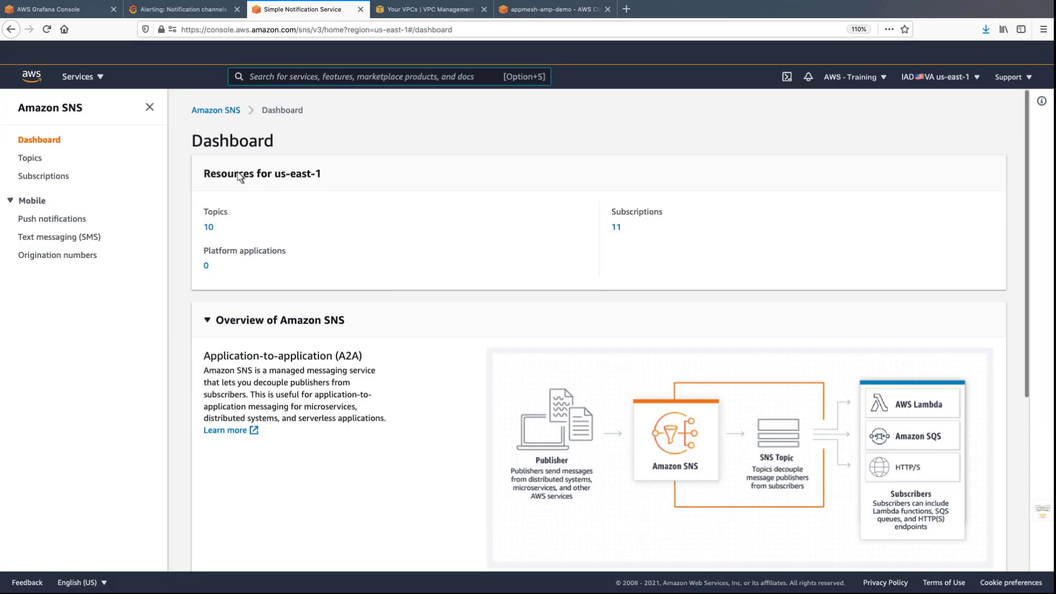
{"action": "left_click", "coordinate": [40, 160]}
{"action": "left_click", "coordinate": [306, 455]}
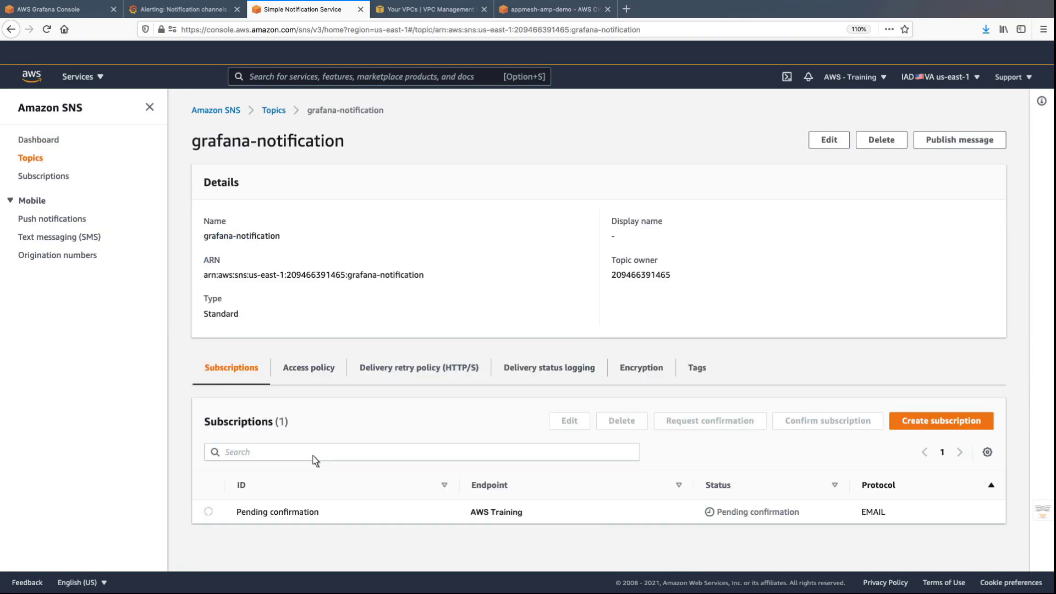
{"action": "left_click_drag", "start_coordinate": [423, 275], "coordinate": [203, 275]}
{"action": "key", "text": "ctrl+c"}
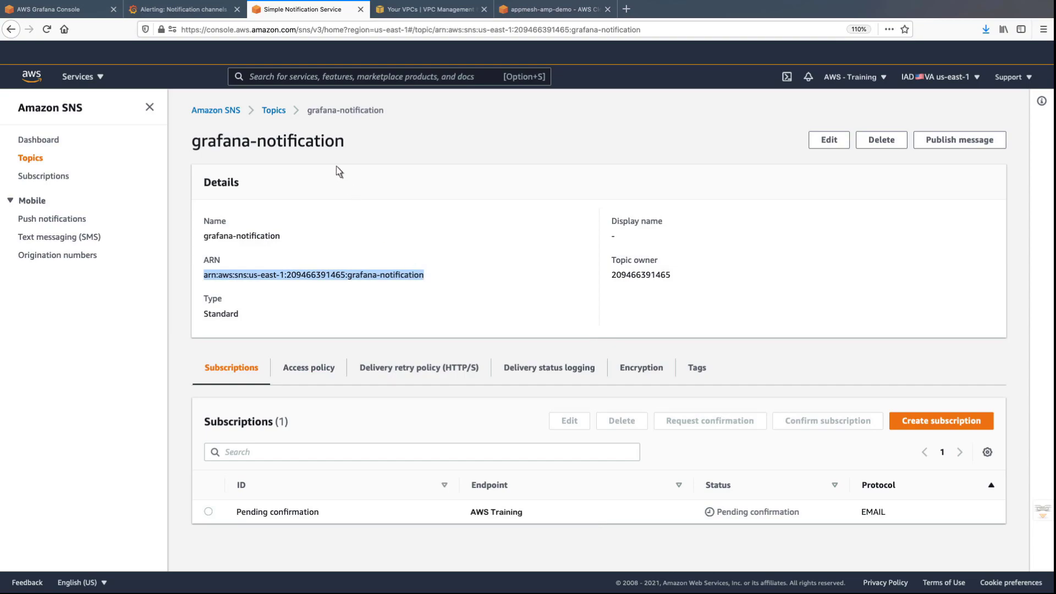
- Paste the topic ARN, use Workspace IAM Role authentication, test, and save sns-alert-channel
{"action": "left_click", "coordinate": [222, 11]}
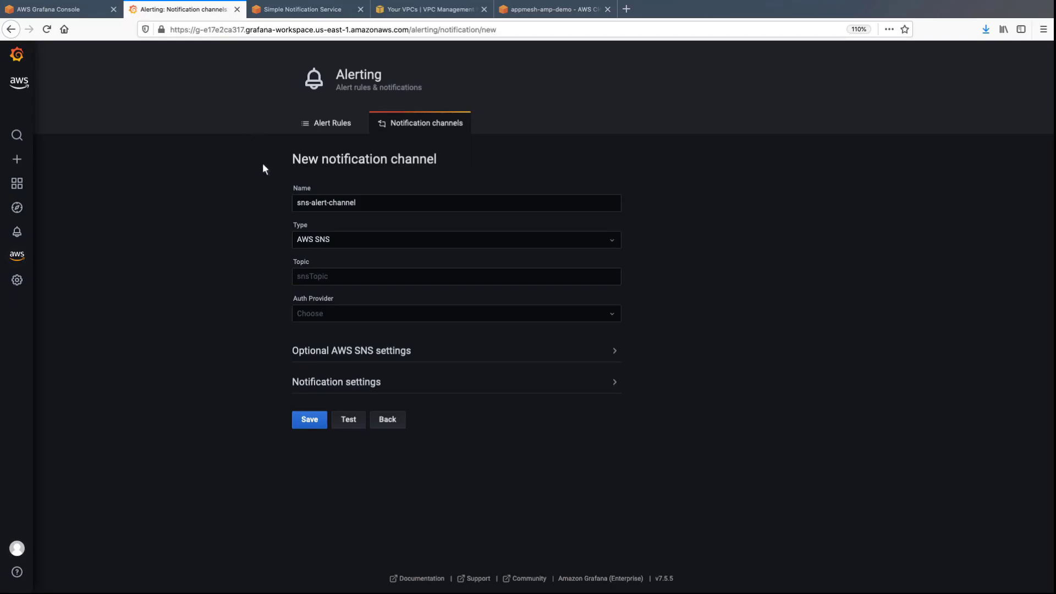
{"action": "left_click", "coordinate": [296, 278]}
{"action": "key", "text": "ctrl+v"}
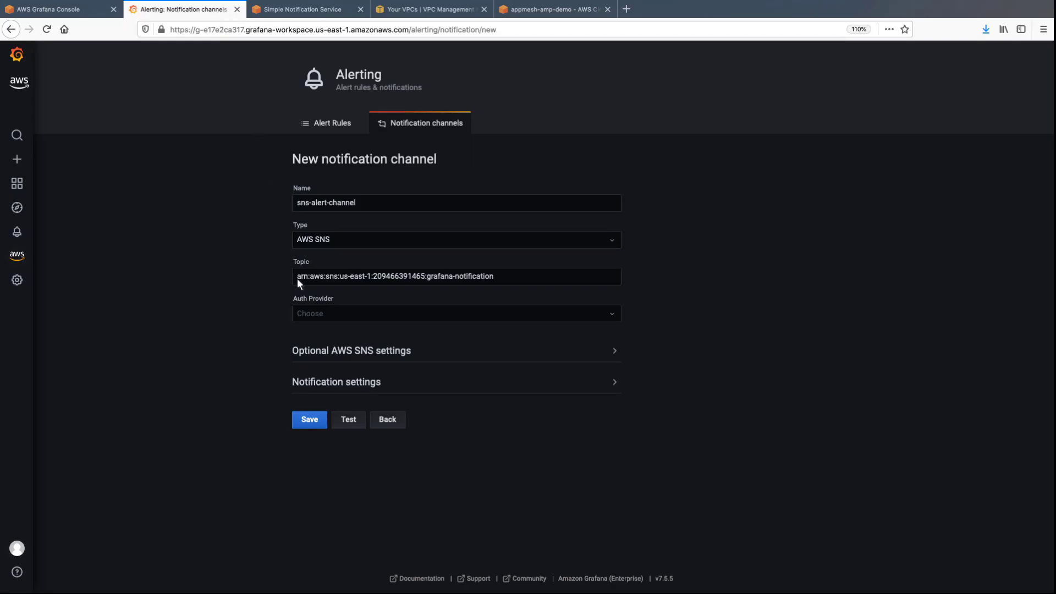
{"action": "left_click", "coordinate": [611, 315]}
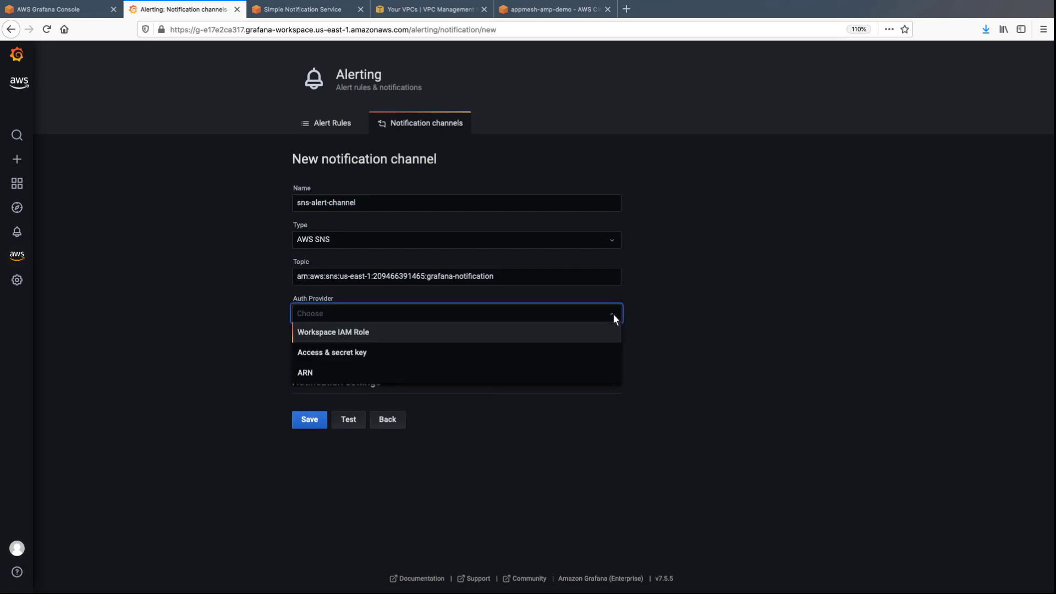
{"action": "left_click", "coordinate": [368, 333]}
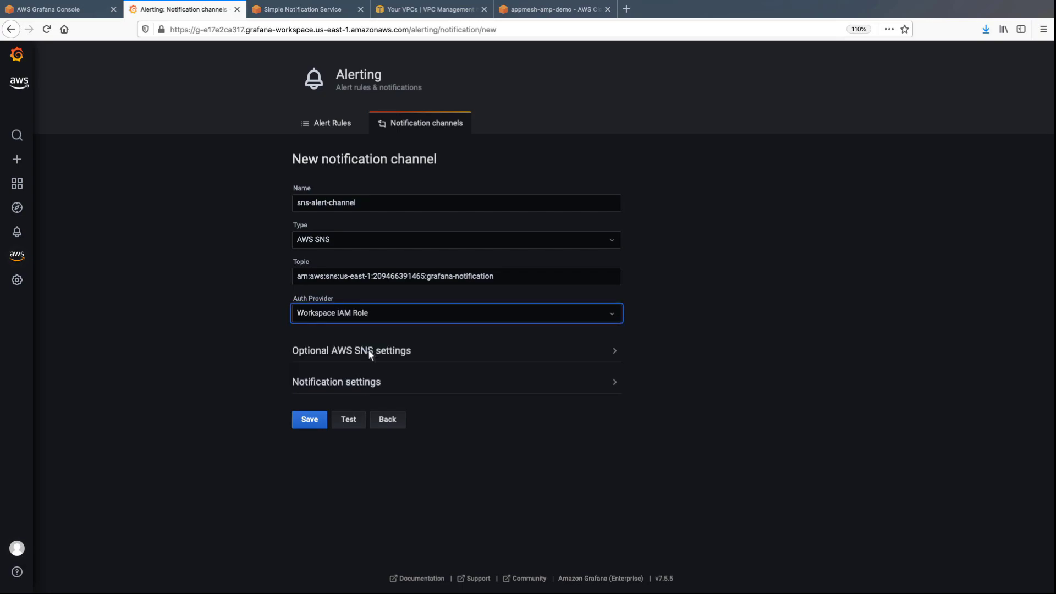
{"action": "left_click", "coordinate": [357, 420]}
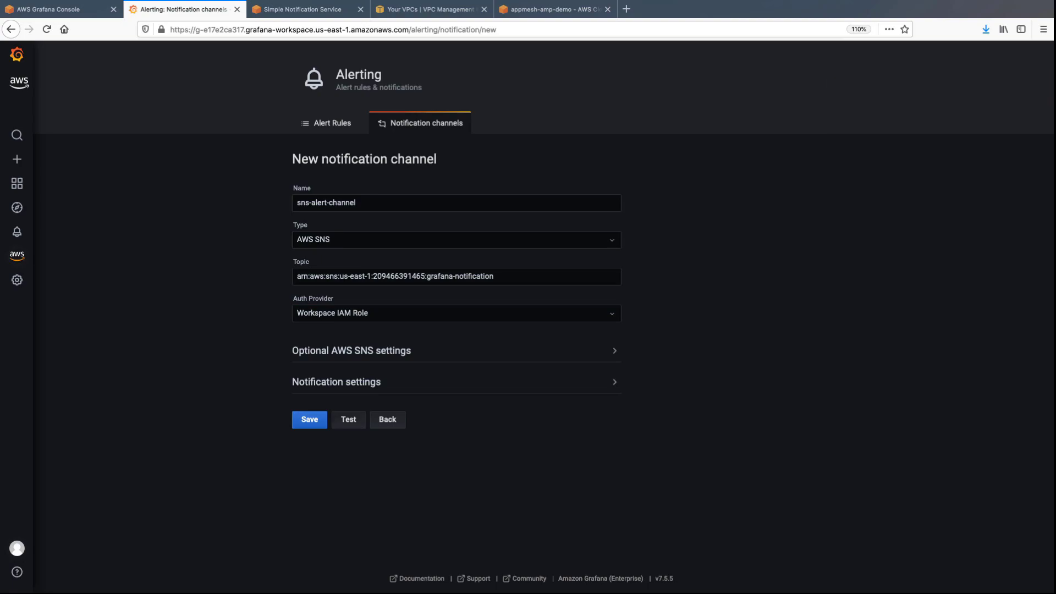
{"action": "left_click", "coordinate": [318, 423]}
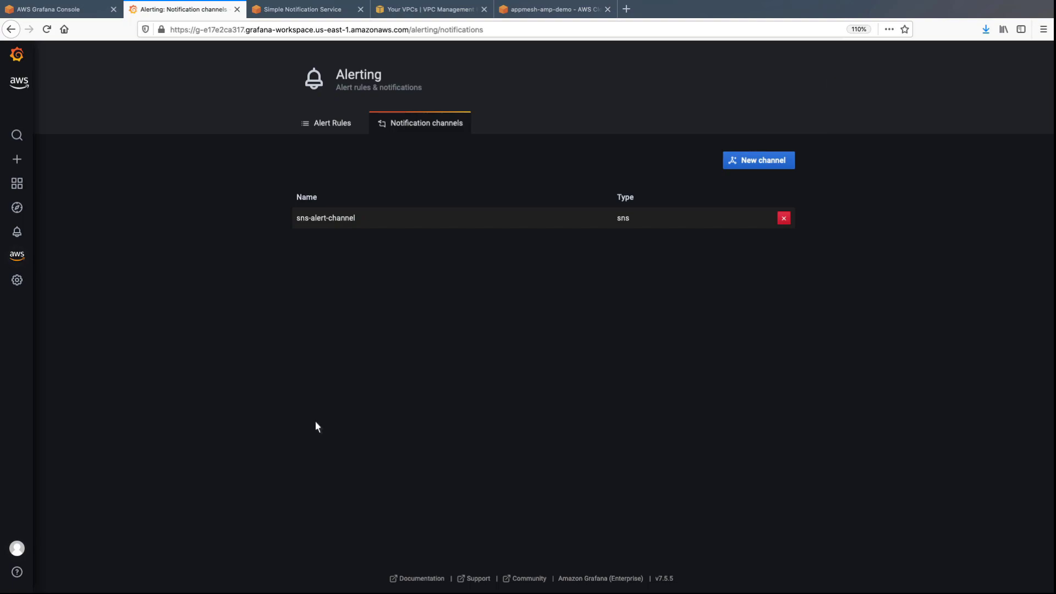
- Edit Envoy Global's Downstream Latency panel to use the Prometheus ws-7108b97c data source and show alert settings
{"action": "mouse_move", "coordinate": [25, 187]}
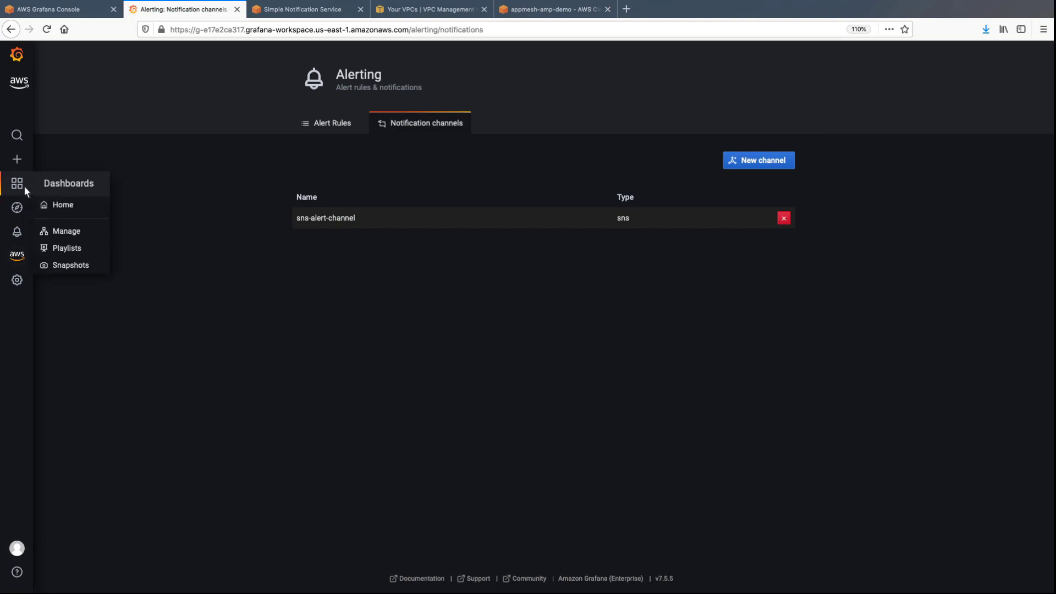
{"action": "left_click", "coordinate": [69, 207]}
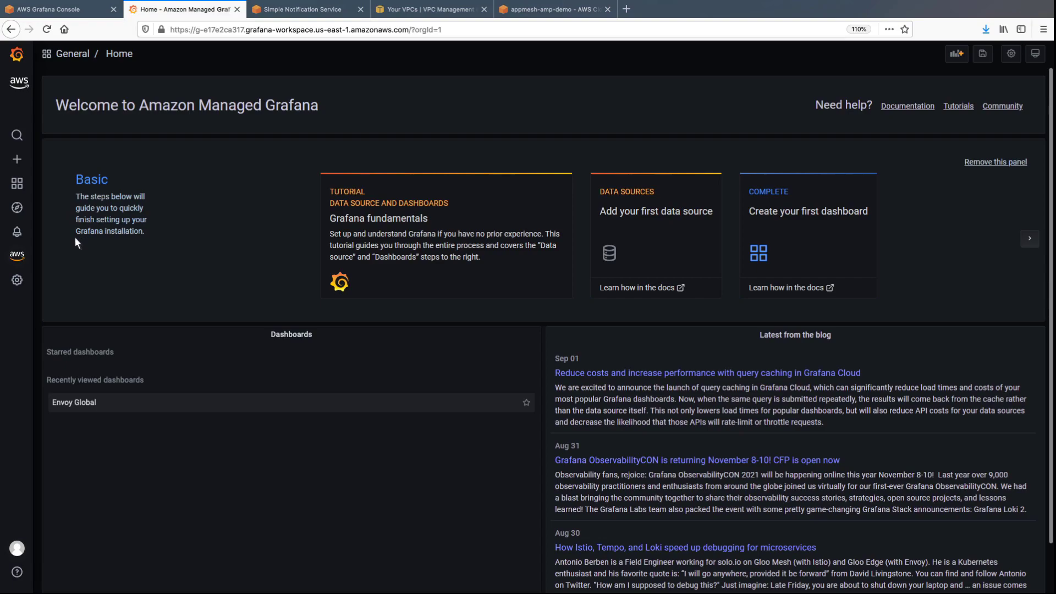
{"action": "left_click", "coordinate": [96, 404]}
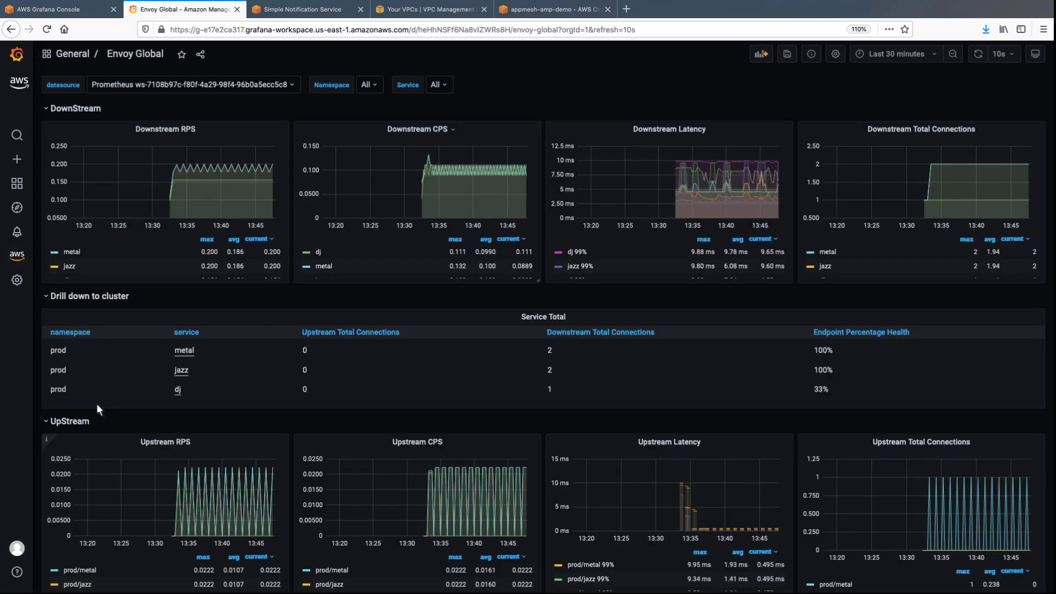
{"action": "left_click", "coordinate": [696, 137]}
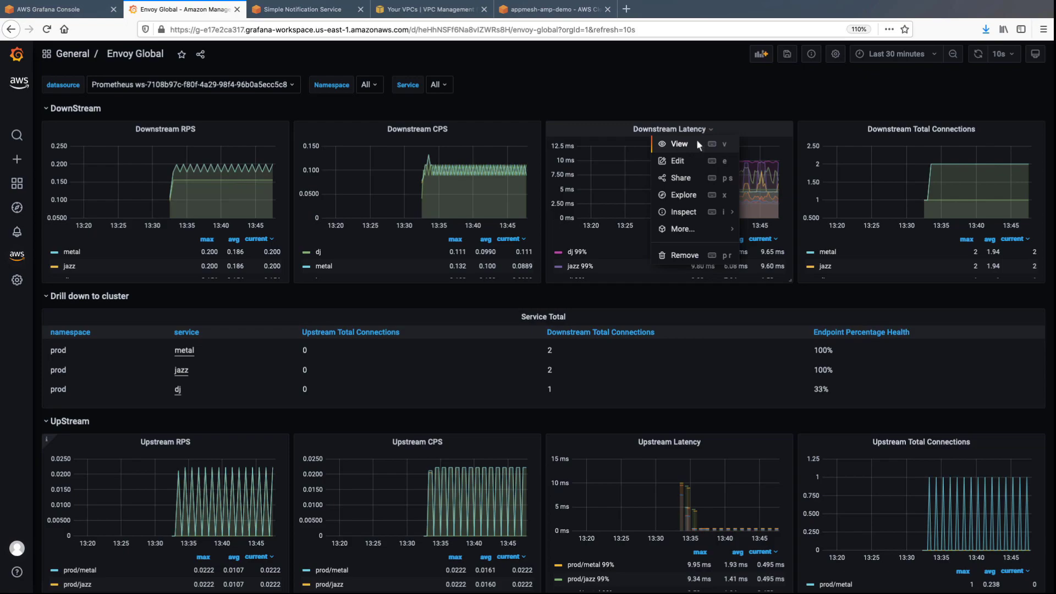
{"action": "left_click", "coordinate": [677, 164]}
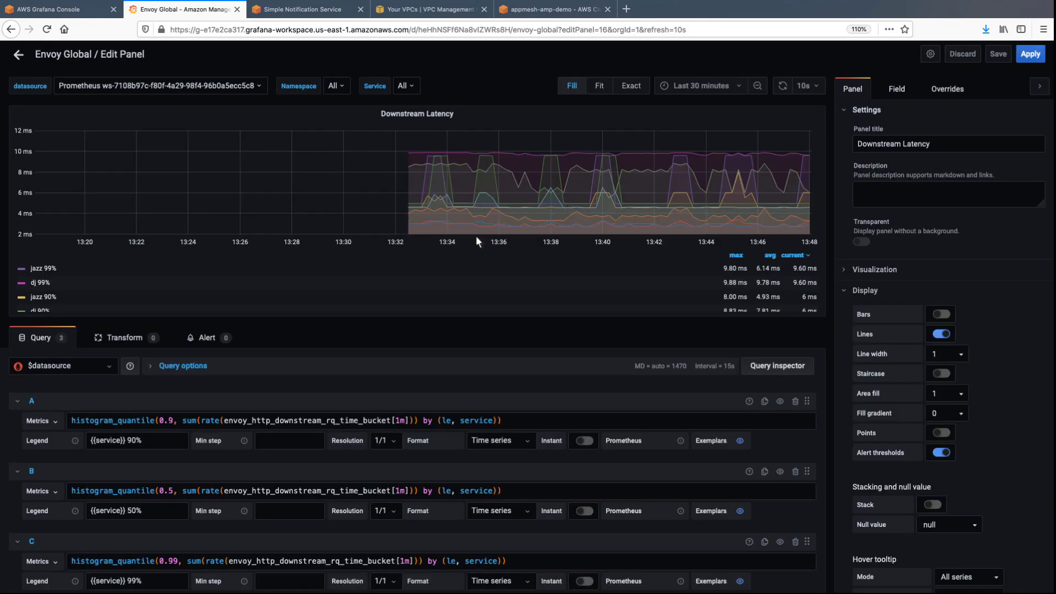
{"action": "left_click", "coordinate": [110, 367]}
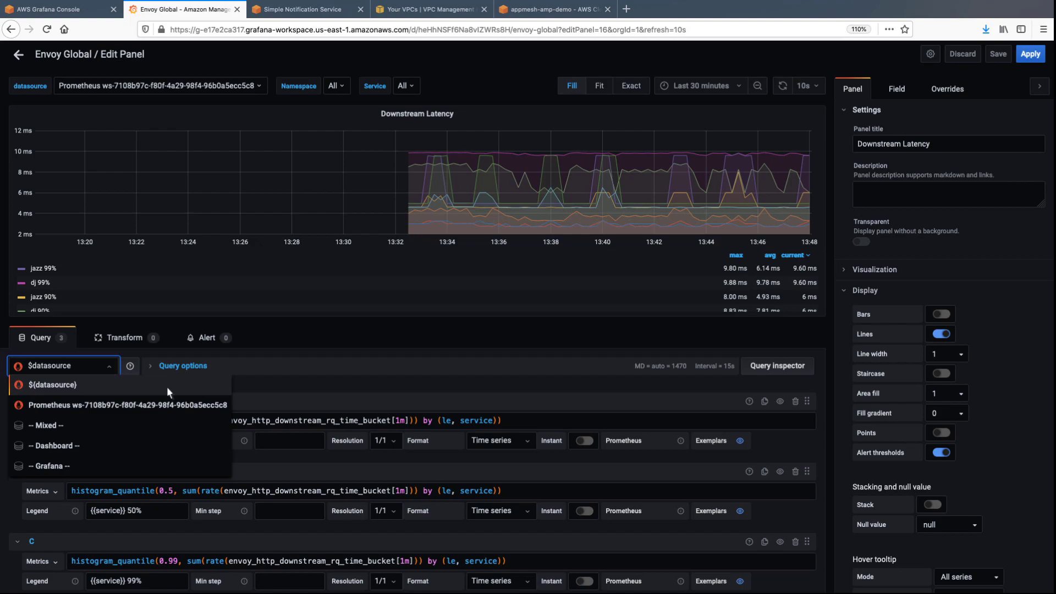
{"action": "left_click", "coordinate": [219, 406]}
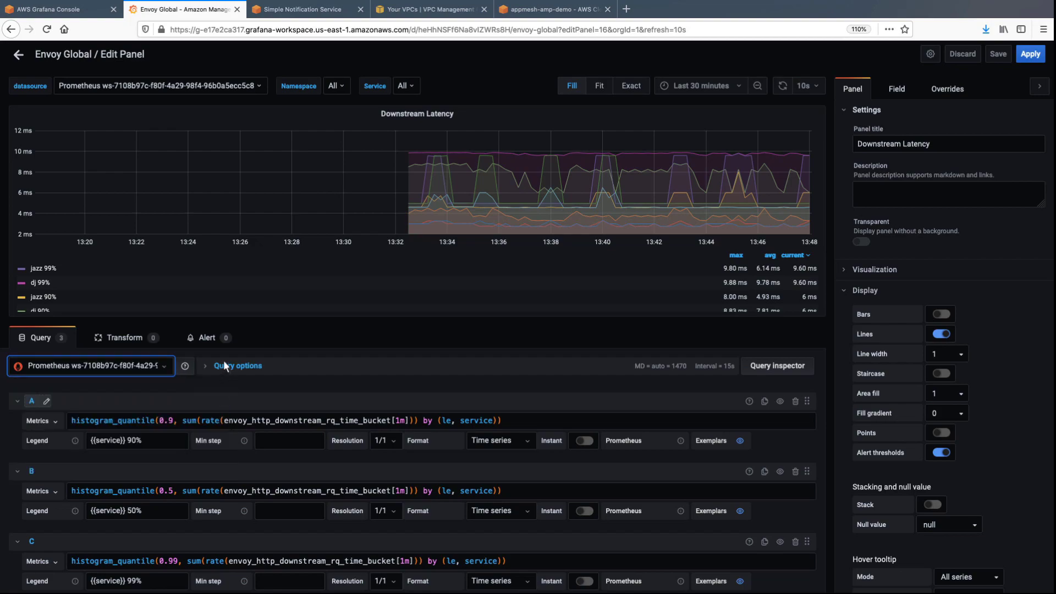
{"action": "left_click", "coordinate": [226, 339]}
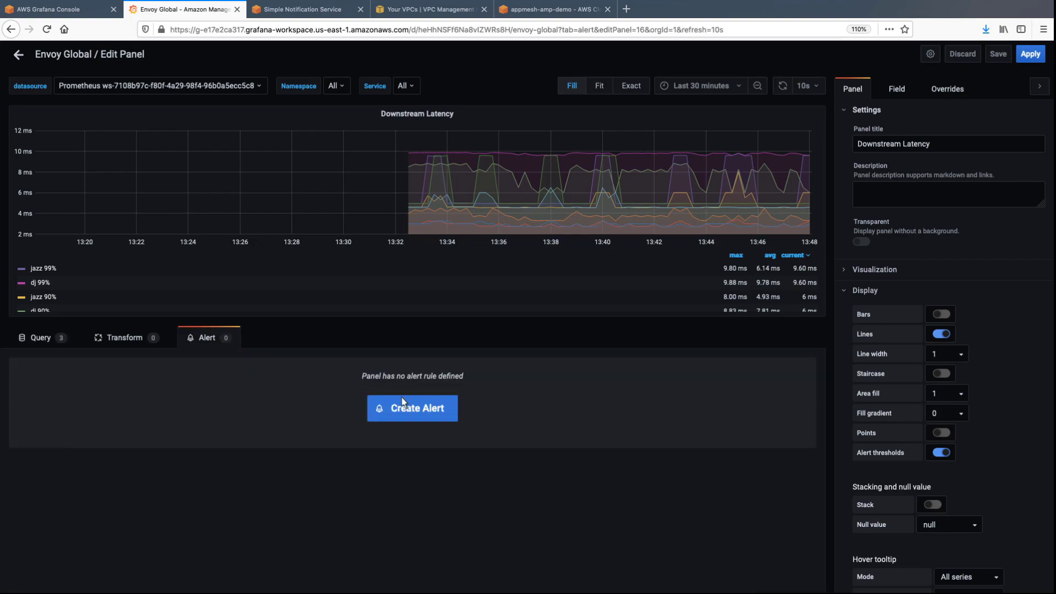
- Create an alert rule triggering when latency is above 5 for 1m
{"action": "left_click", "coordinate": [443, 410]}
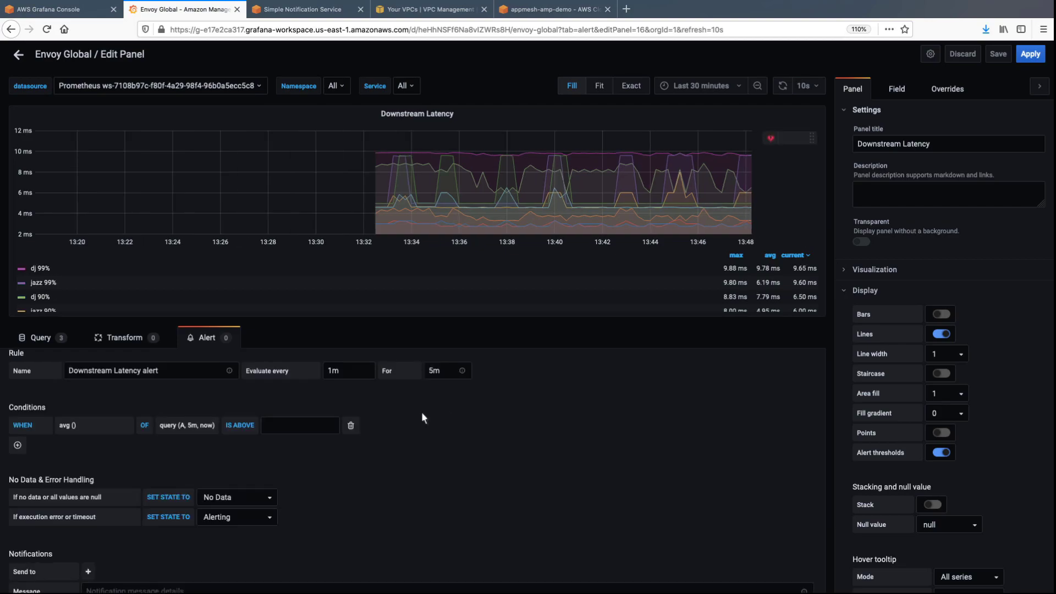
{"action": "left_click", "coordinate": [264, 424]}
{"action": "type", "text": "5"}
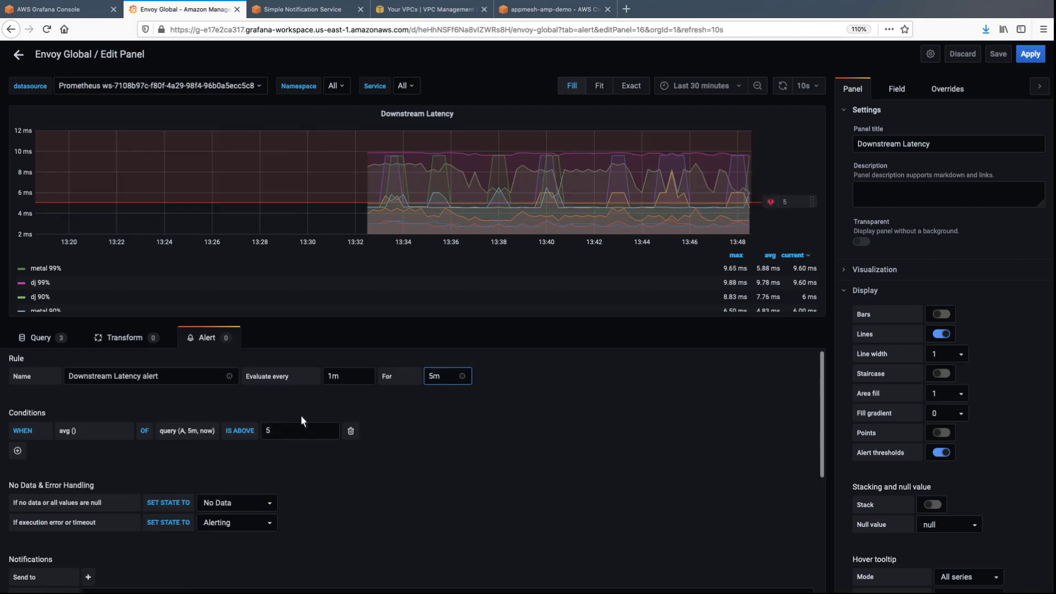
{"action": "double_click", "coordinate": [437, 377]}
{"action": "type", "text": "1m"}
{"action": "scroll", "coordinate": [531, 427], "scroll_direction": "down", "scroll_amount": 1}
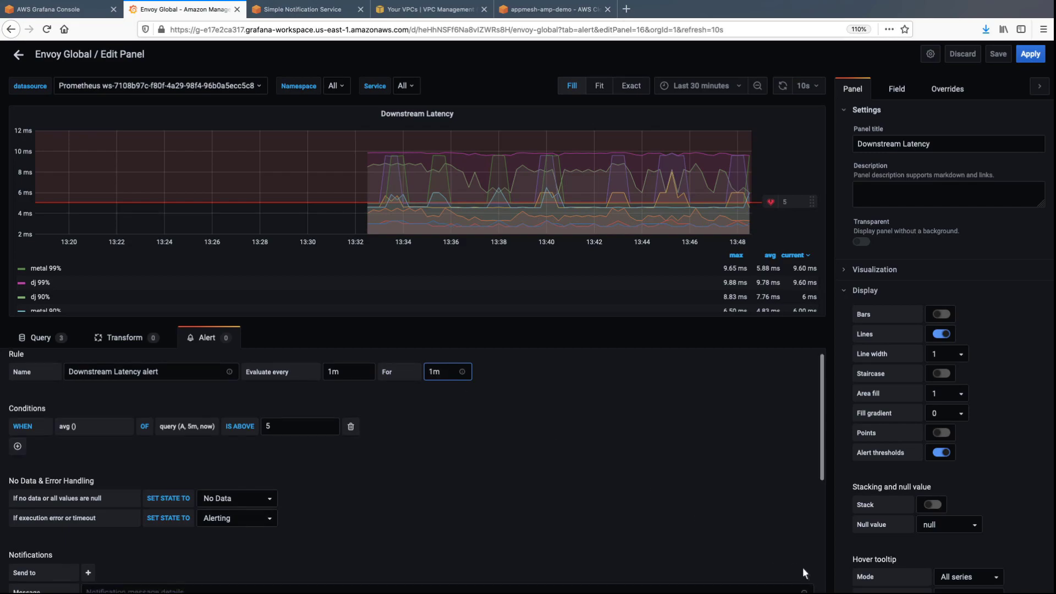
{"action": "scroll", "coordinate": [821, 576], "scroll_direction": "down", "scroll_amount": 3}
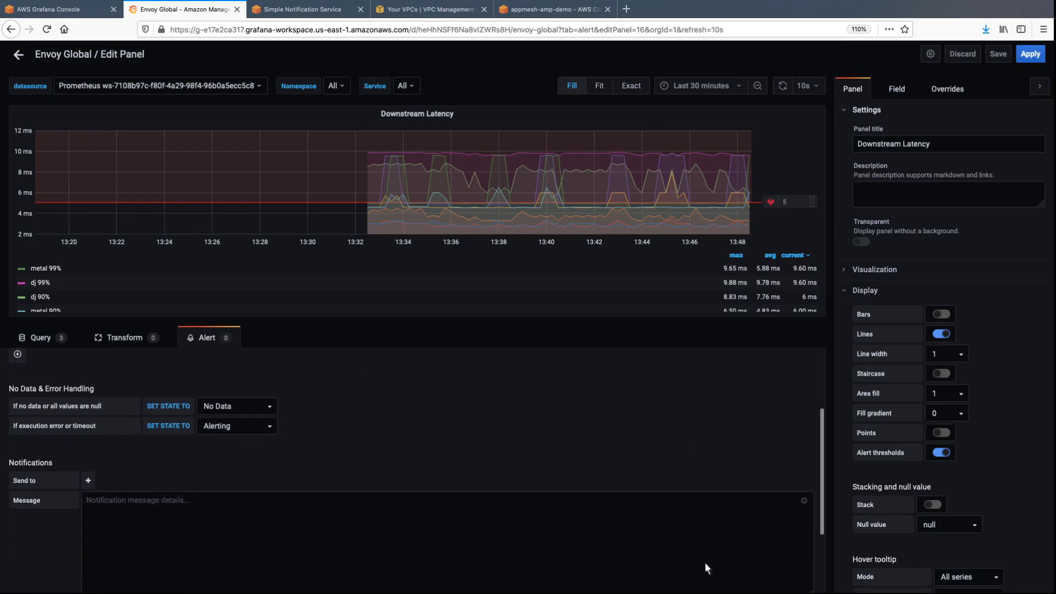
- Send alerts to sns-alert-channel with message 'Downstream latency exceeded threshold. Action required!'
{"action": "left_click", "coordinate": [88, 480]}
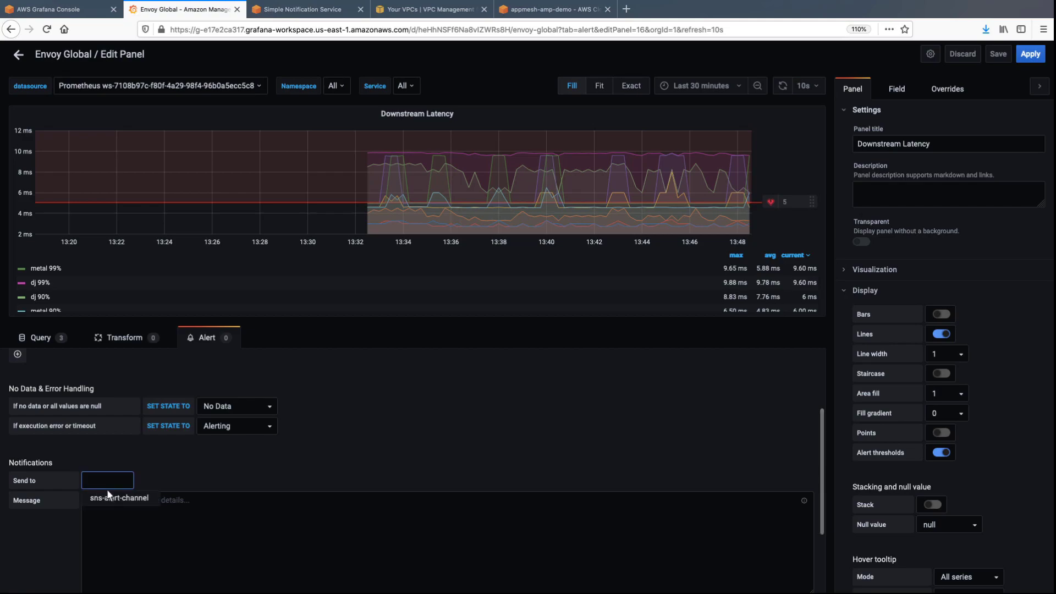
{"action": "left_click", "coordinate": [132, 498]}
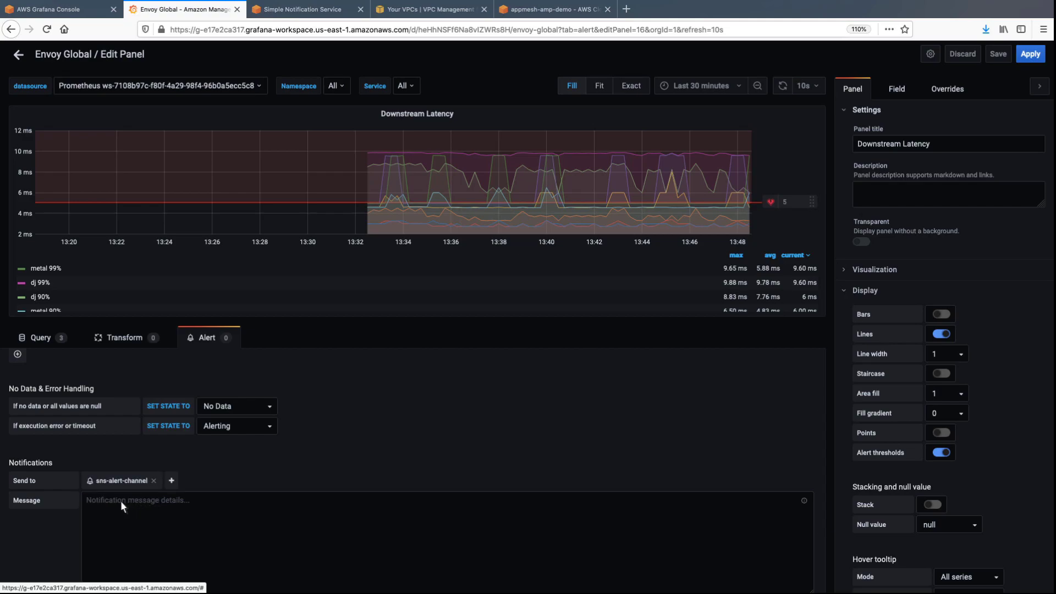
{"action": "left_click", "coordinate": [88, 502]}
{"action": "type", "text": "Downstream latenc"}
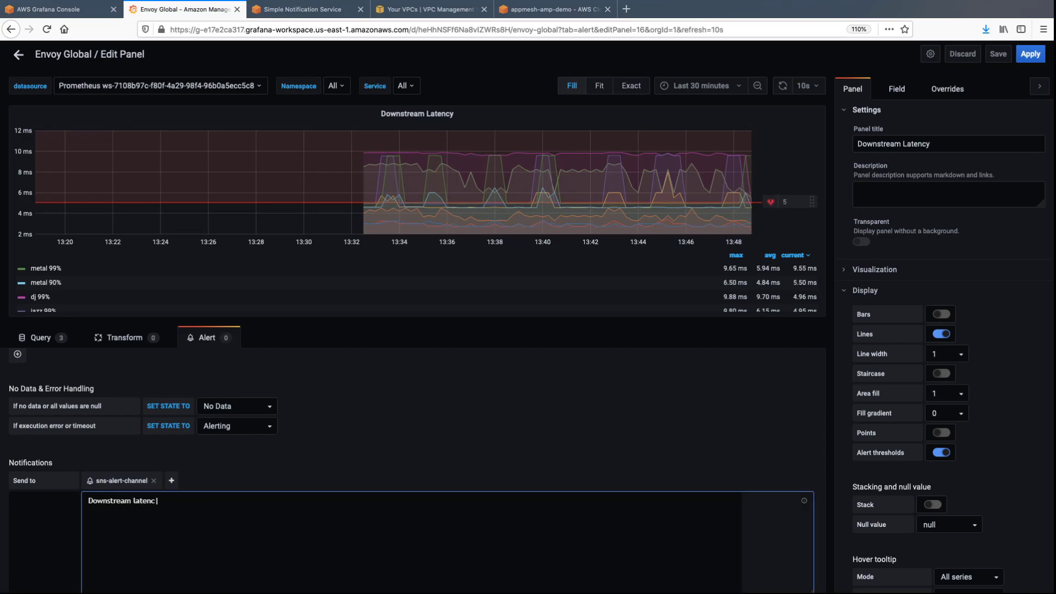
{"action": "type", "text": "y exceeded threshold. Action required!"}
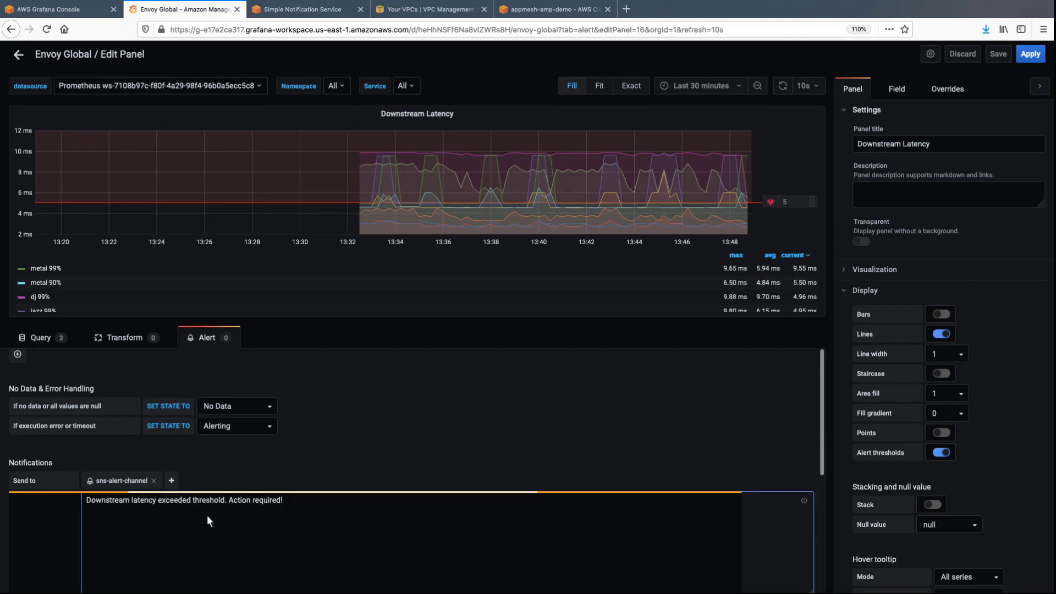
{"action": "scroll", "coordinate": [766, 576], "scroll_direction": "down", "scroll_amount": 3}
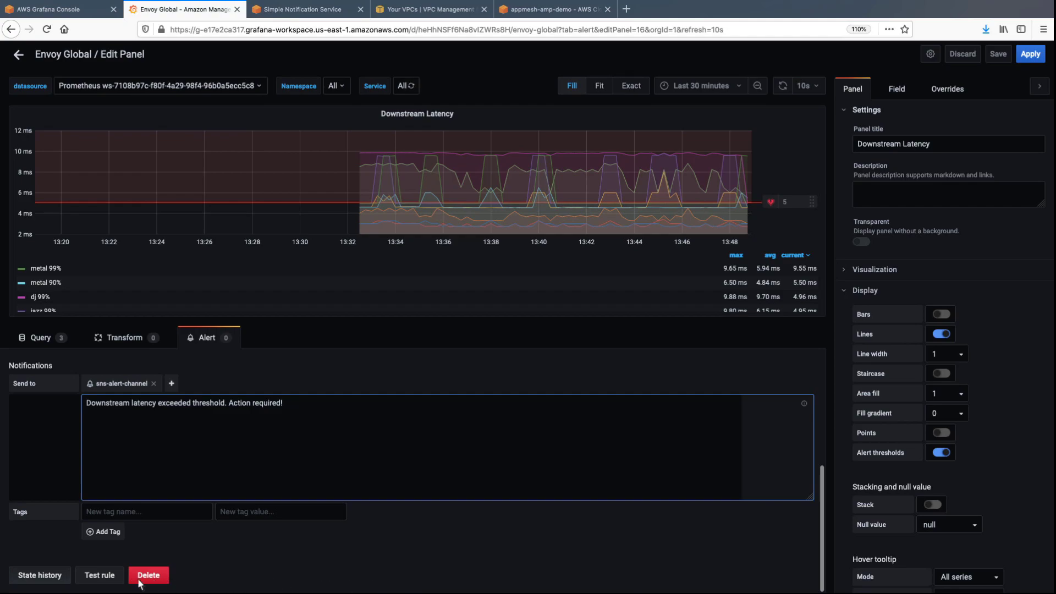
- Test the alert rule, save Envoy Global, apply the panel changes and refresh the dashboard
{"action": "left_click", "coordinate": [115, 582]}
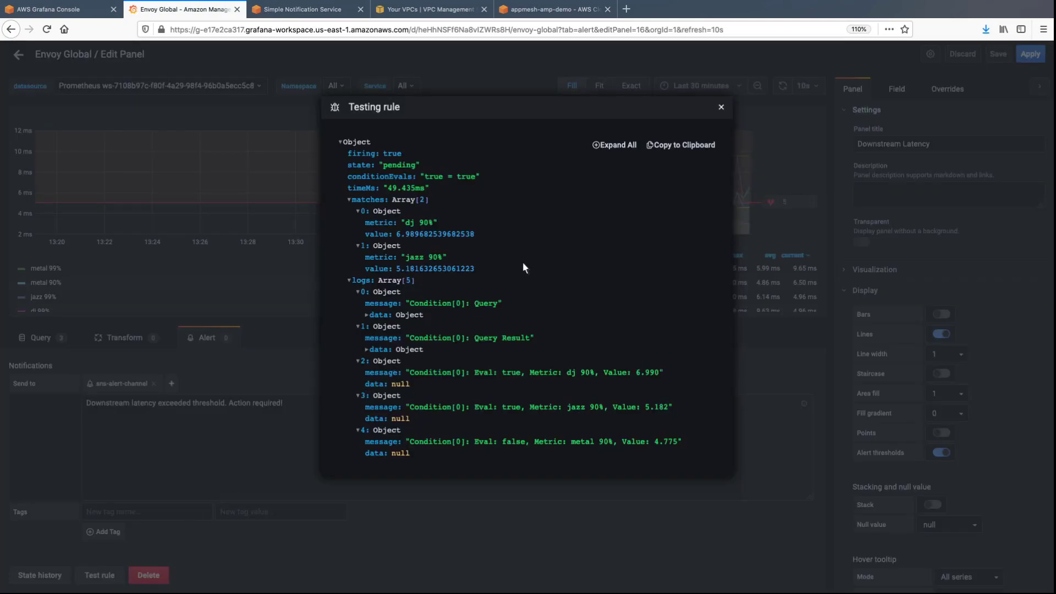
{"action": "left_click", "coordinate": [721, 106]}
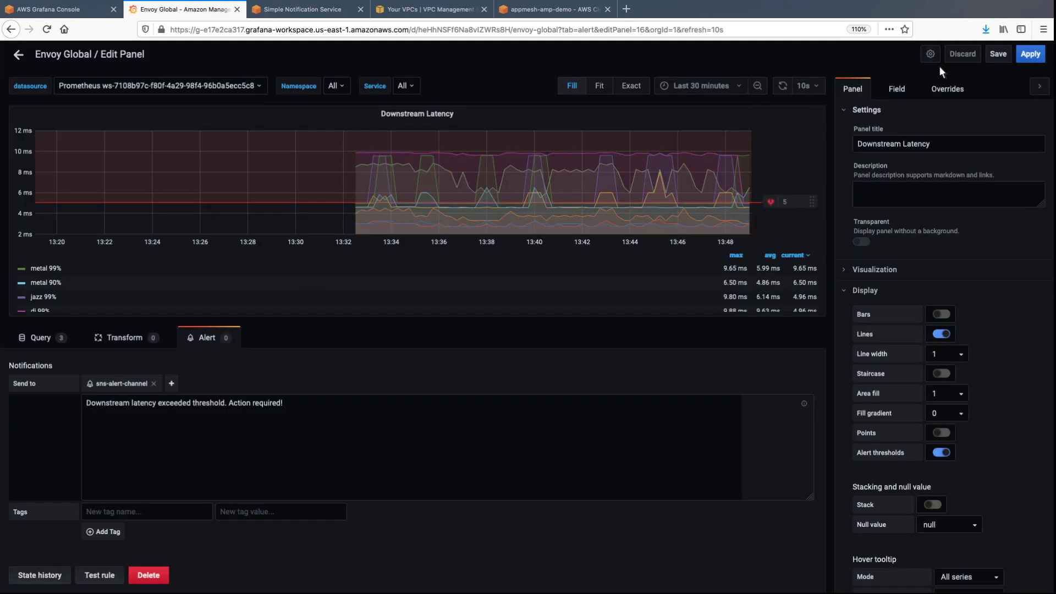
{"action": "left_click", "coordinate": [996, 54]}
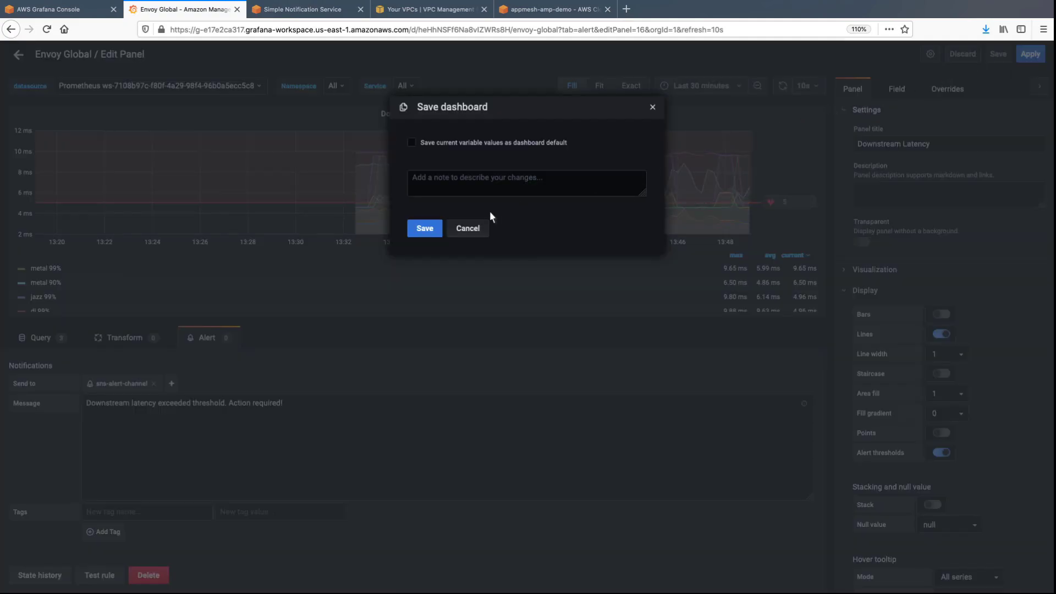
{"action": "left_click", "coordinate": [427, 228]}
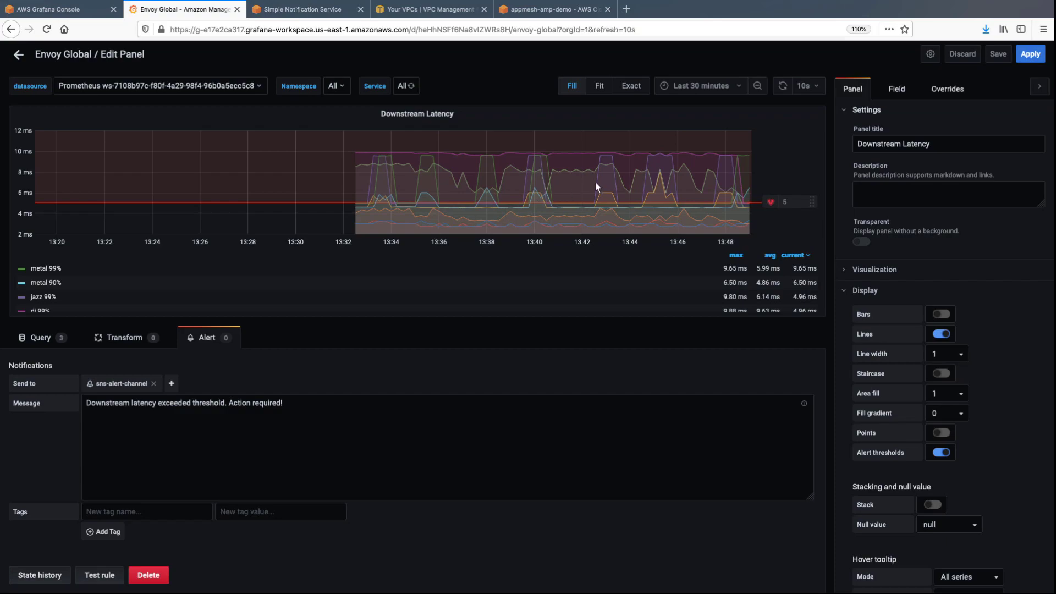
{"action": "left_click", "coordinate": [1025, 57]}
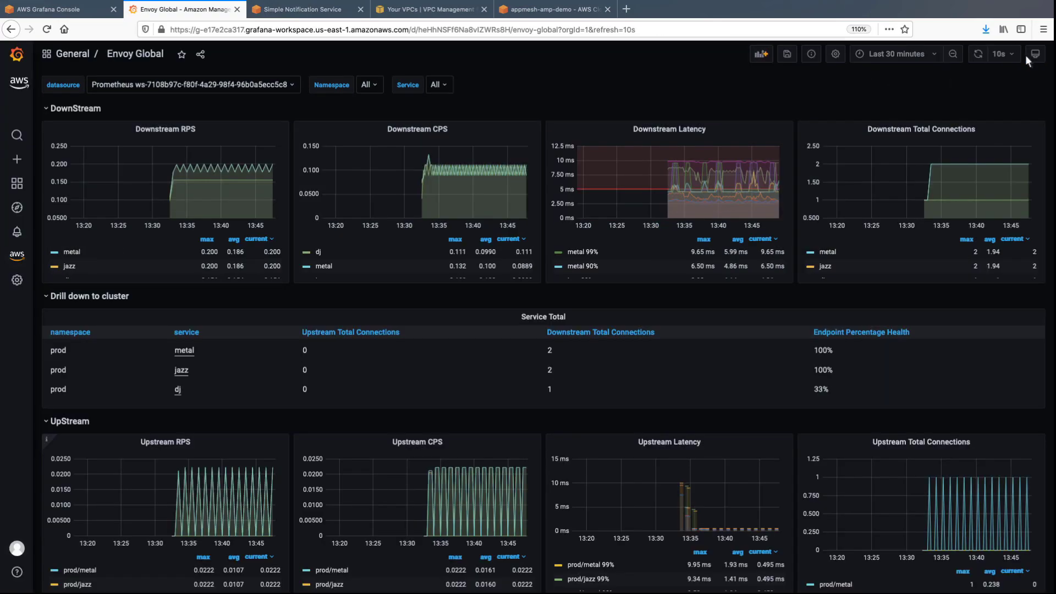
{"action": "left_click", "coordinate": [977, 55]}
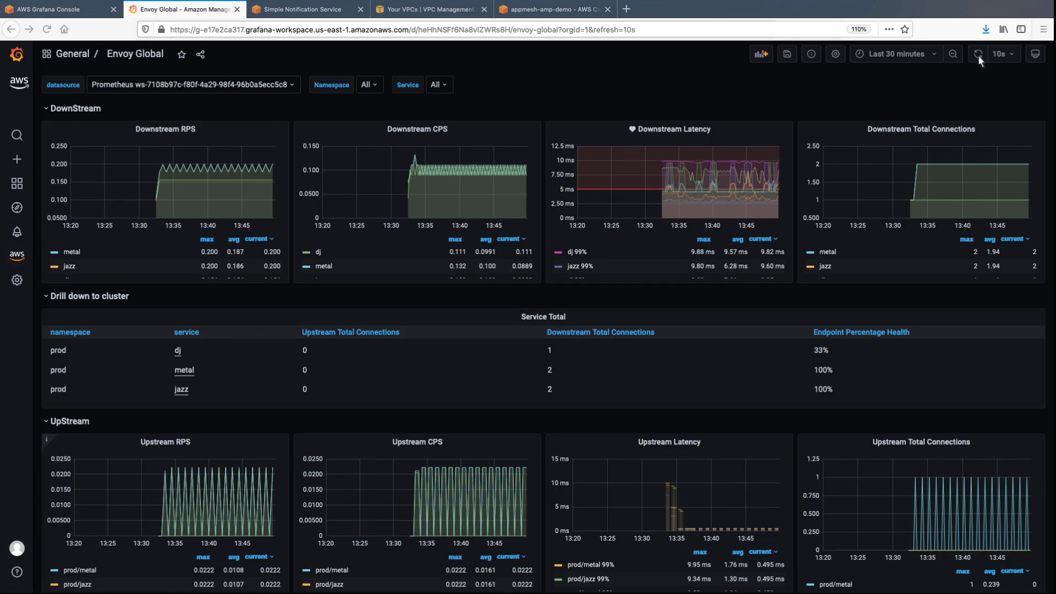
- In Cloud9, find the dj pod and run a 300-iteration curl loop against jazz.prod.svc.cluster.local:9080
{"action": "left_click", "coordinate": [553, 9]}
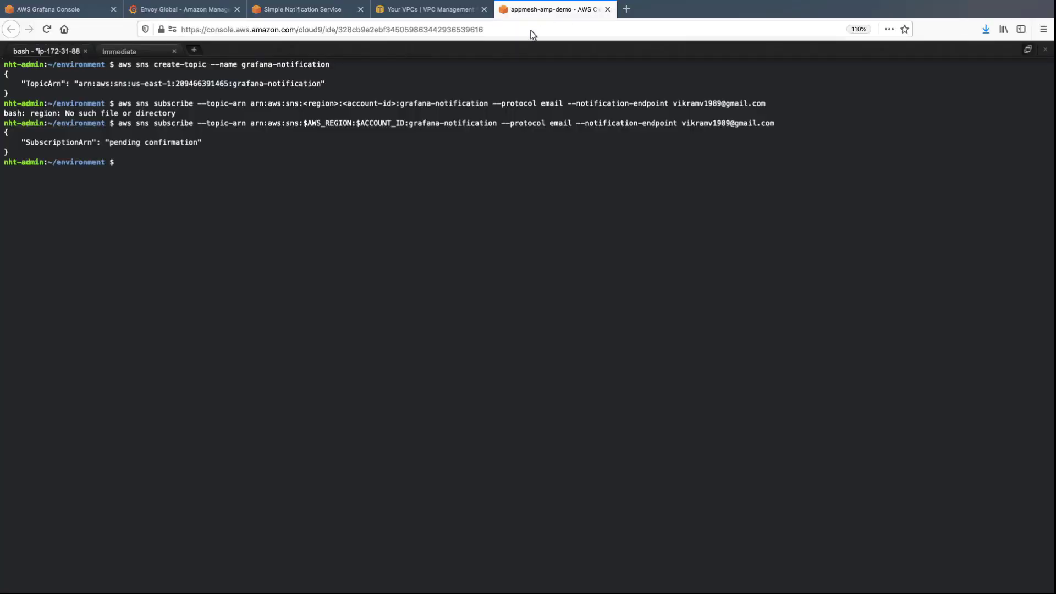
{"action": "type", "text": "dj_pod=`kubectl get pod -n prod --no-headers -l app=dj -o jsonpath='{.items[*].metadata.name}'`"}
{"action": "key", "text": "Return"}
{"action": "type", "text": "loop_counter=0"}
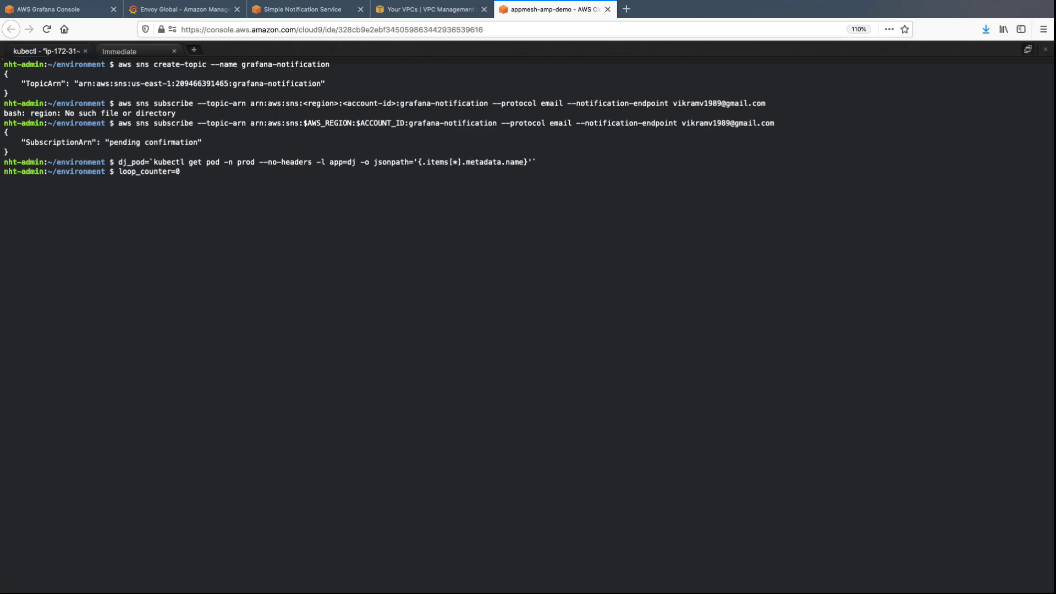
{"action": "key", "text": "Return"}
{"action": "type", "text": "while [ $loop_counter -le 300 ] ; do kubectl exec -n prod -it $dj_pod  -c dj  -- curl jazz.prod.svc.cluster.local:9080 ; echo ; loop_counter=$[$loop_counter+1] ; done"}
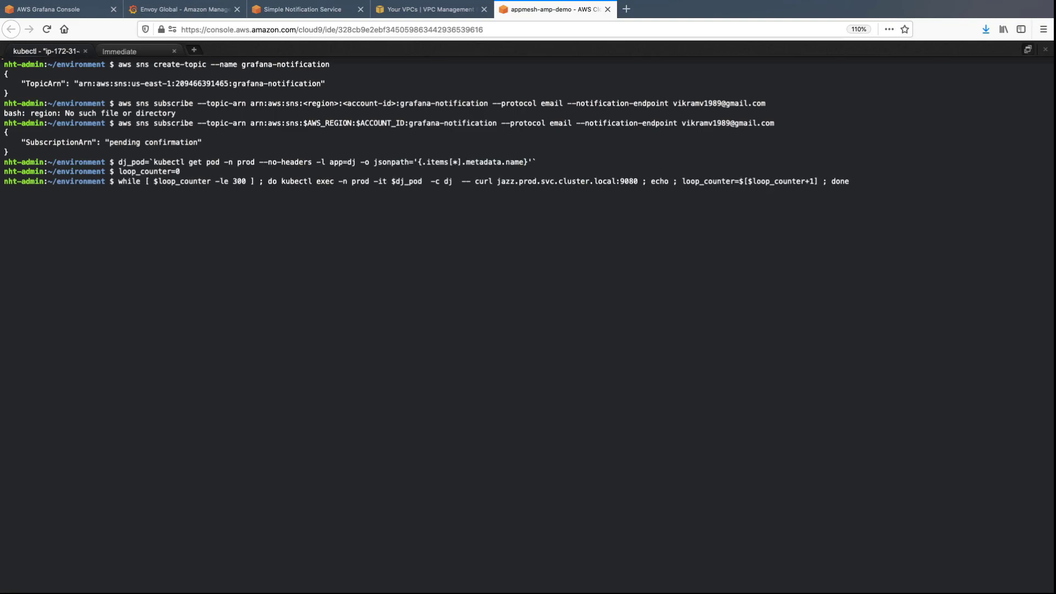
{"action": "key", "text": "Return"}
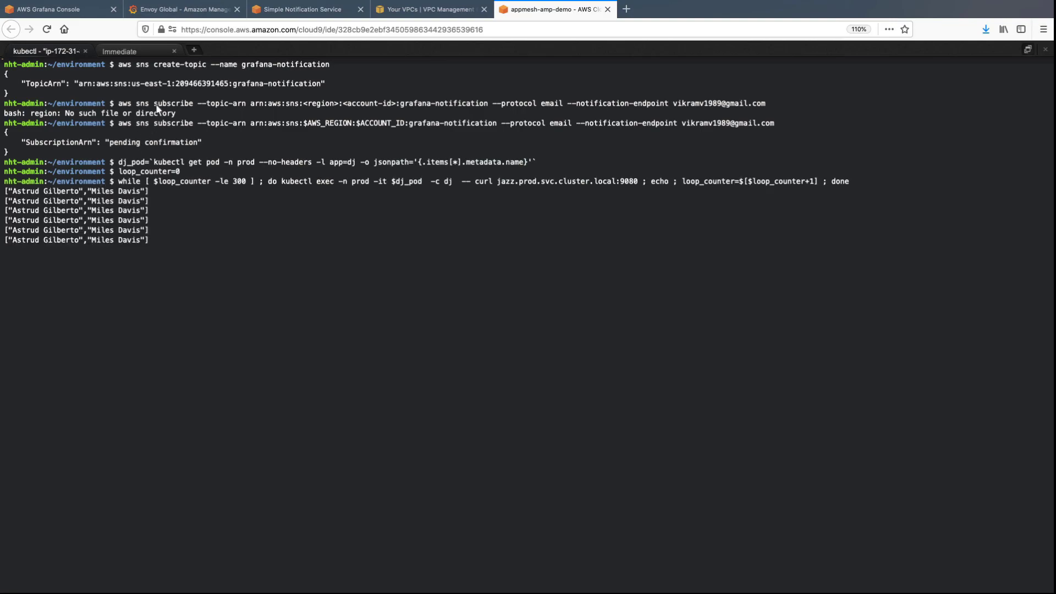
{"action": "left_click", "coordinate": [217, 16]}
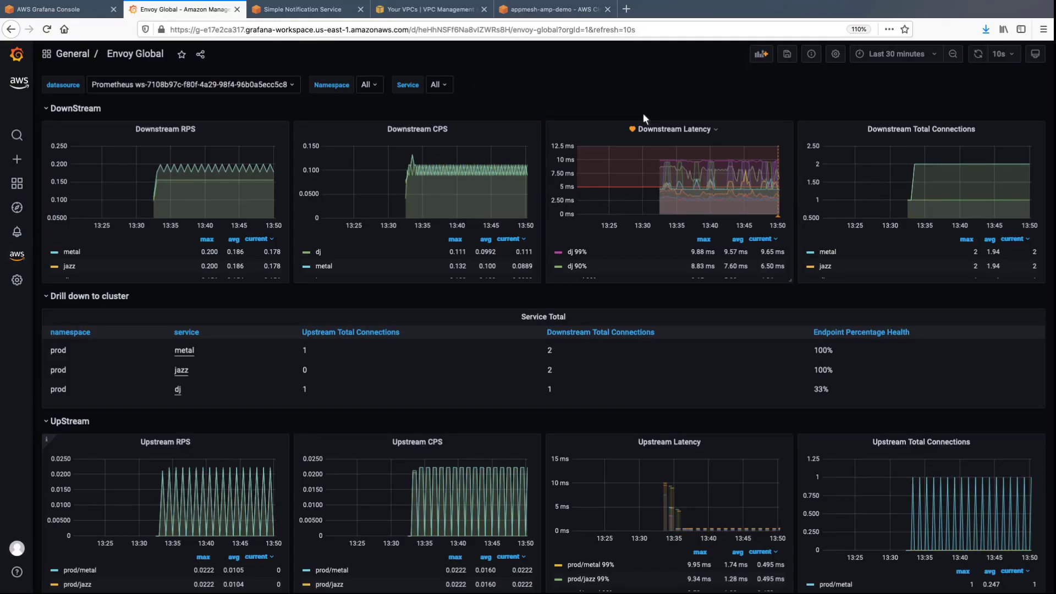
- View the Downstream Latency panel full size and refresh it to show the new load data
{"action": "left_click", "coordinate": [714, 130]}
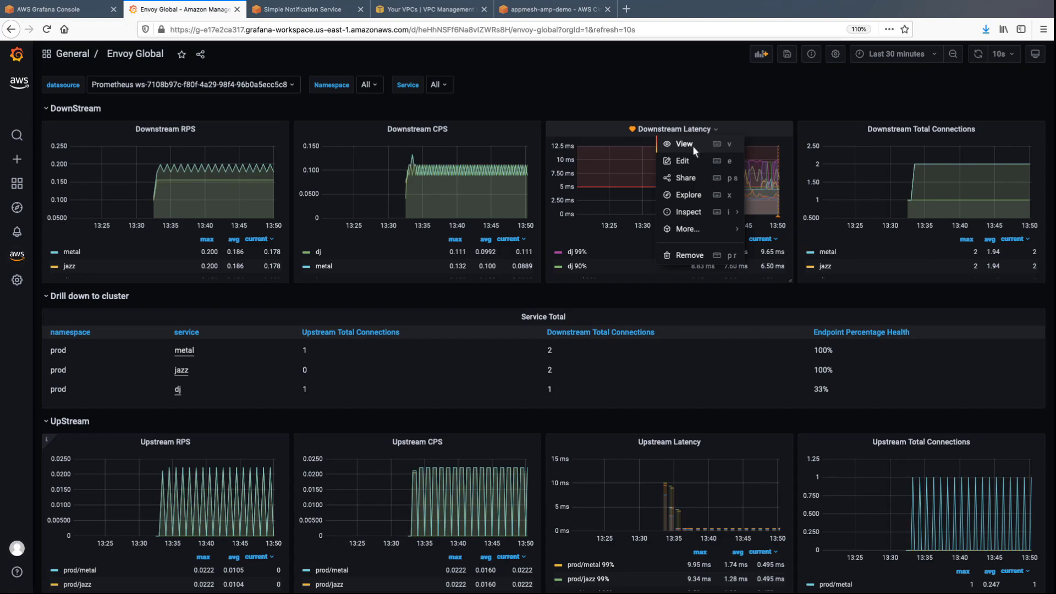
{"action": "left_click", "coordinate": [690, 145]}
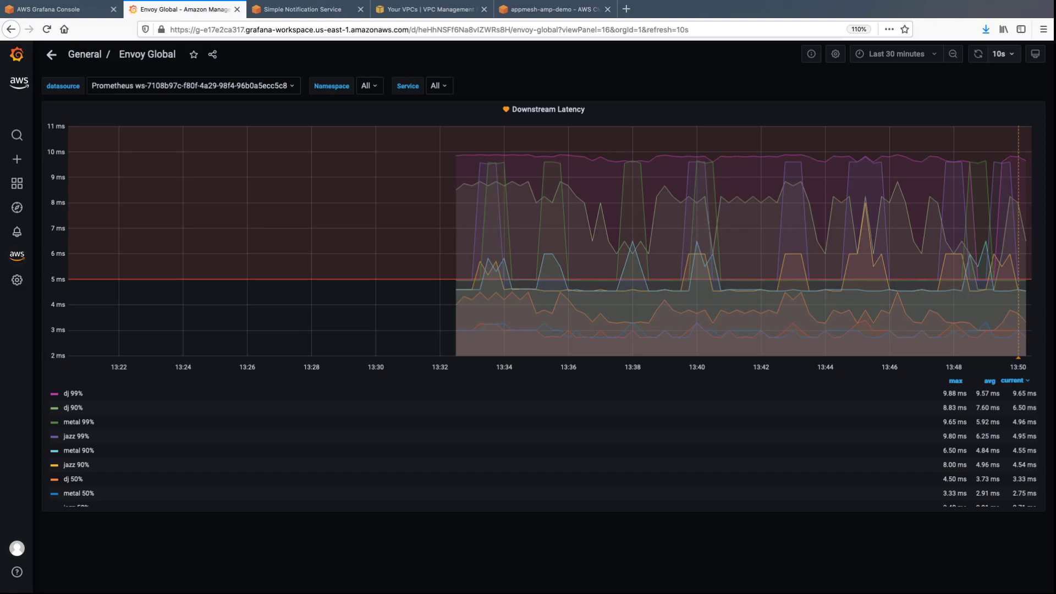
{"action": "left_click", "coordinate": [976, 54]}
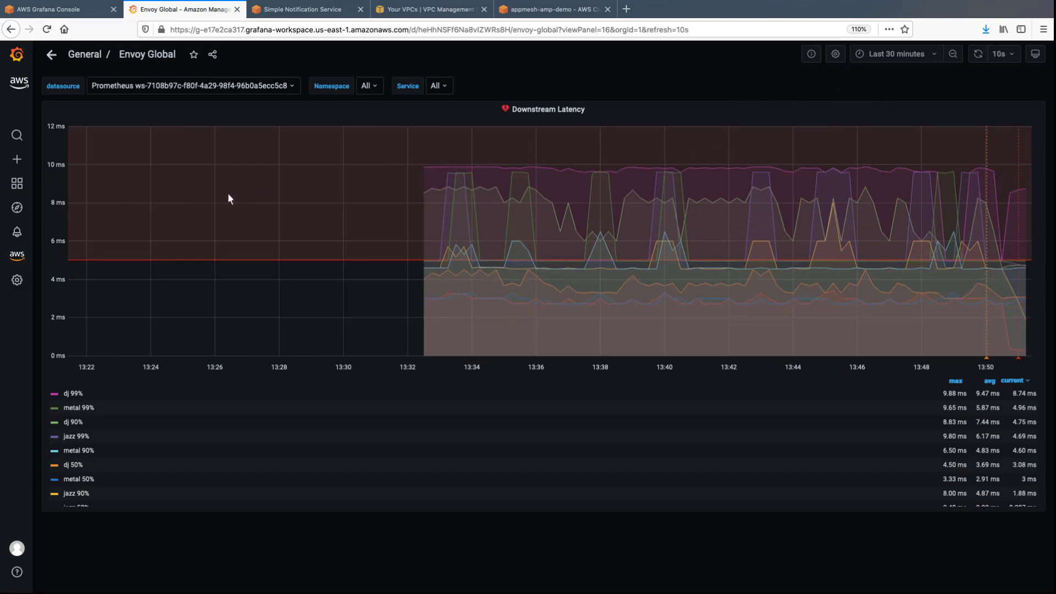
{"action": "mouse_move", "coordinate": [24, 230]}
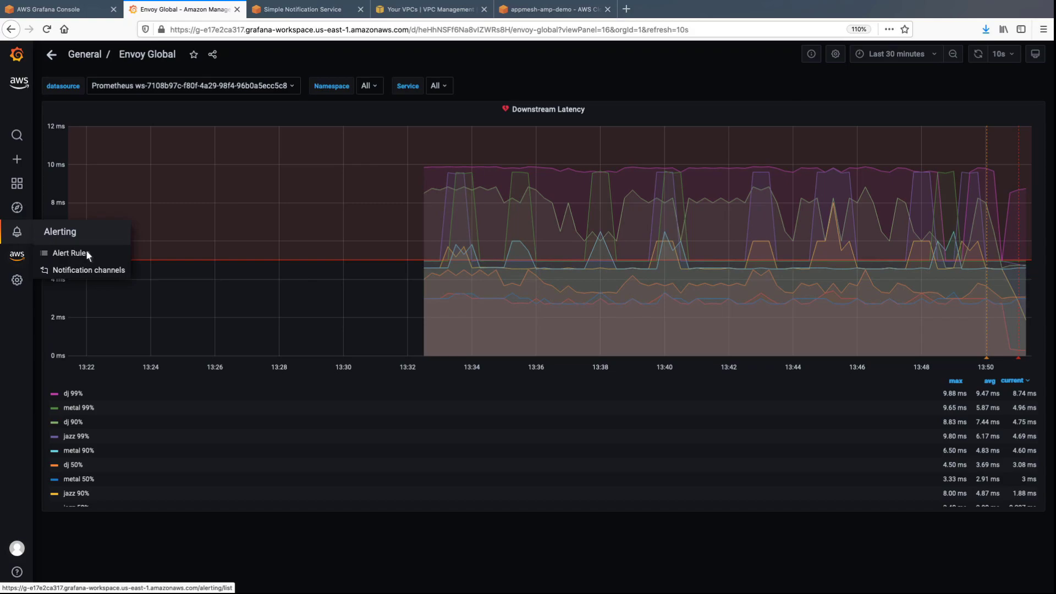
- Go to Alerting > Alert Rules to see Downstream Latency listed as ALERTING
{"action": "left_click", "coordinate": [99, 256]}
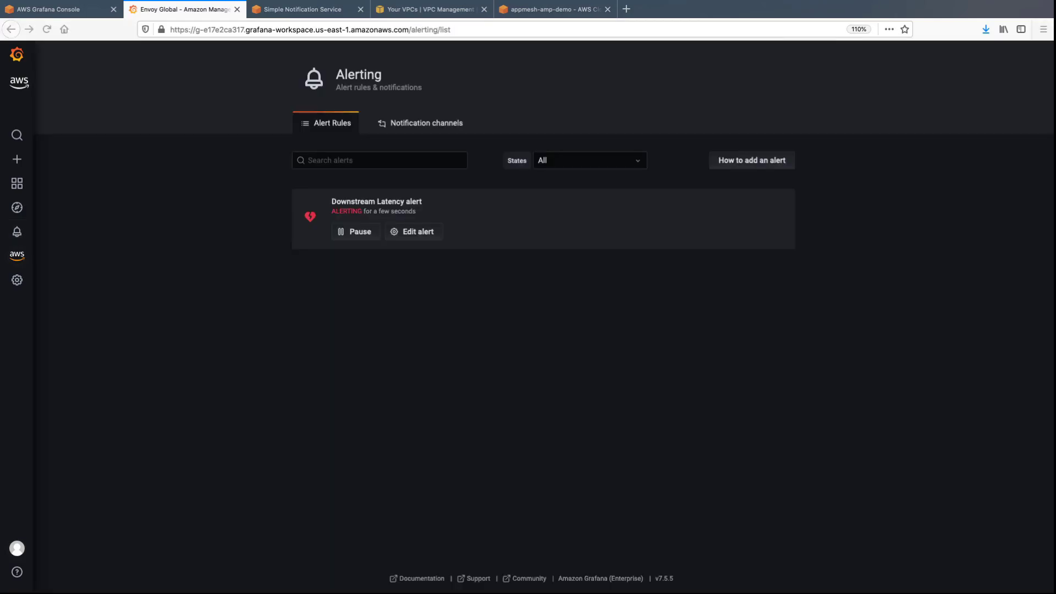